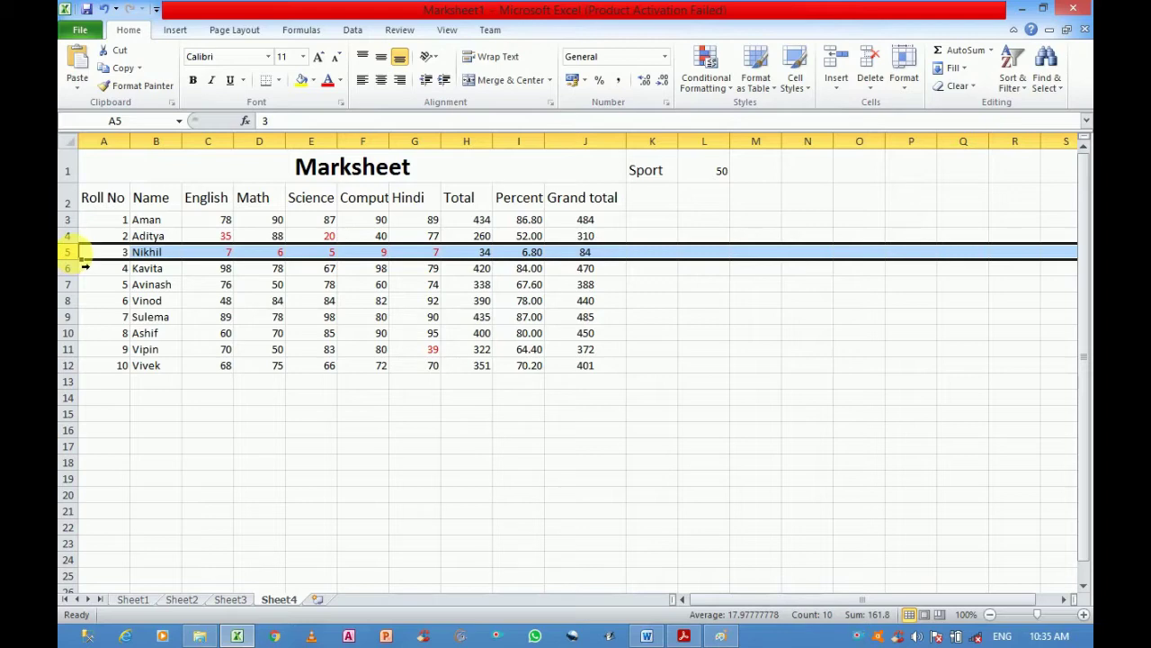
# Step: Hide row 5 of the marksheet
pyautogui.rightClick(104, 252)
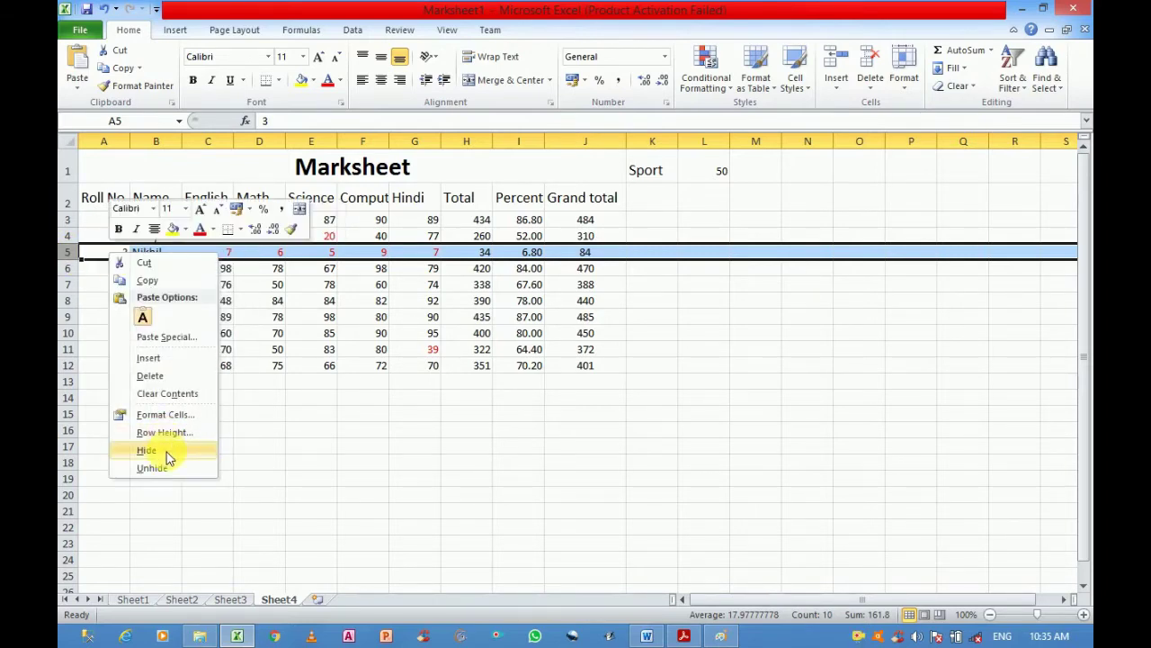
pyautogui.click(166, 452)
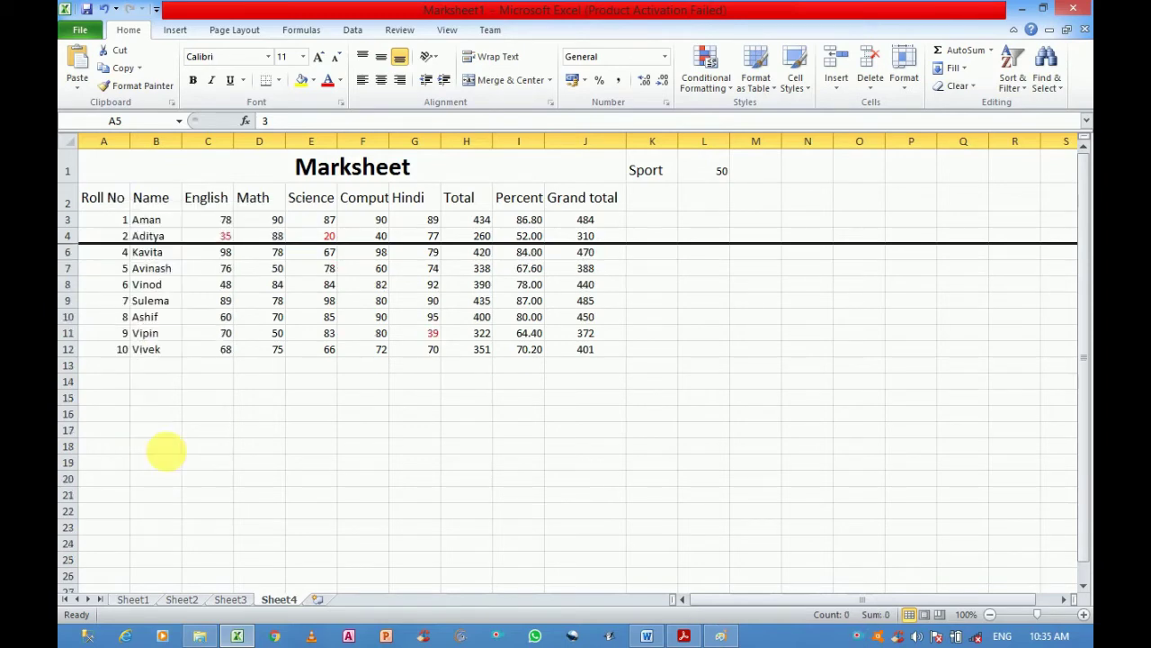
pyautogui.click(121, 256)
pyautogui.click(117, 313)
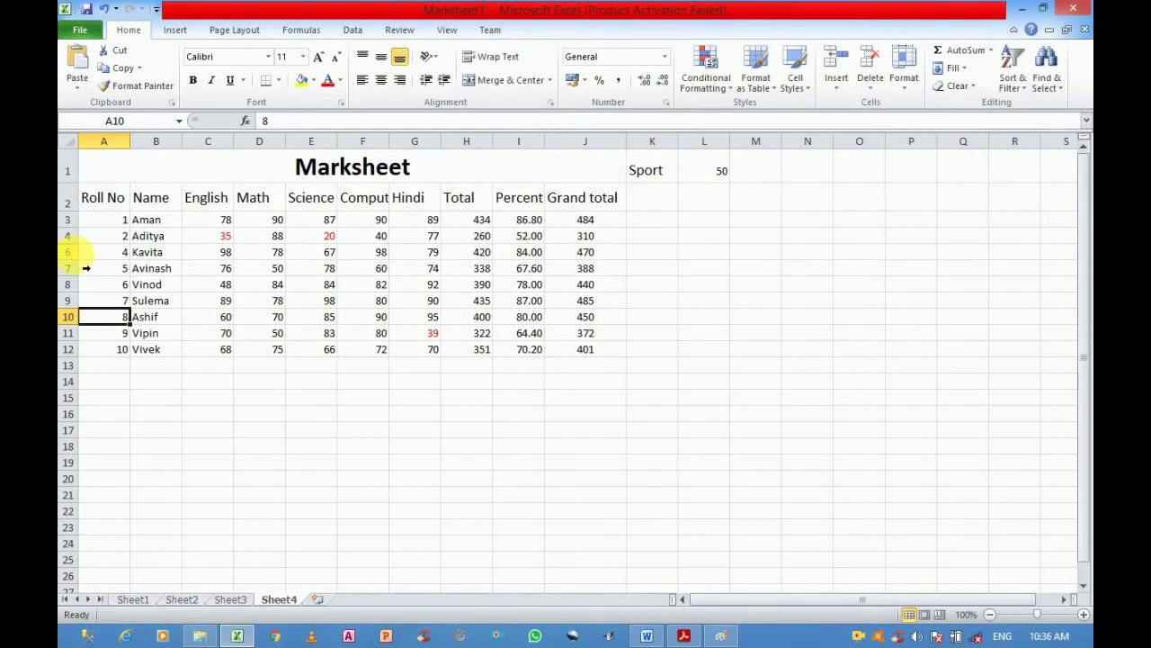
# Step: Unhide row 5 by selecting the range of rows from 4 to 8 that surrounds it
pyautogui.click(72, 219)
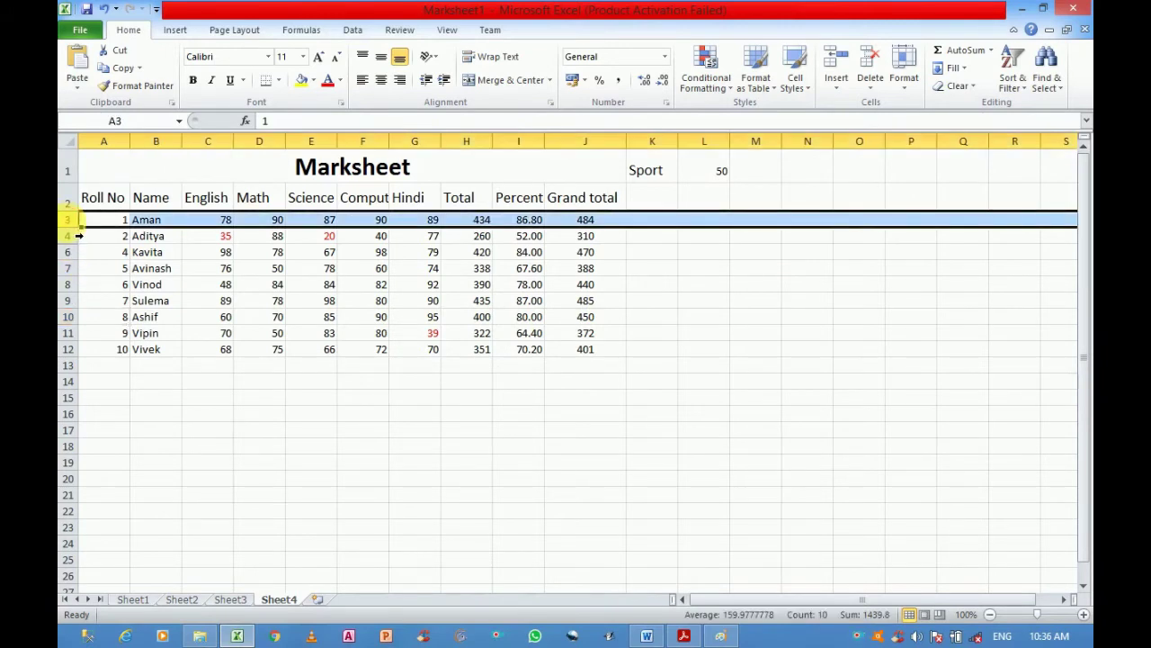
pyautogui.click(72, 235)
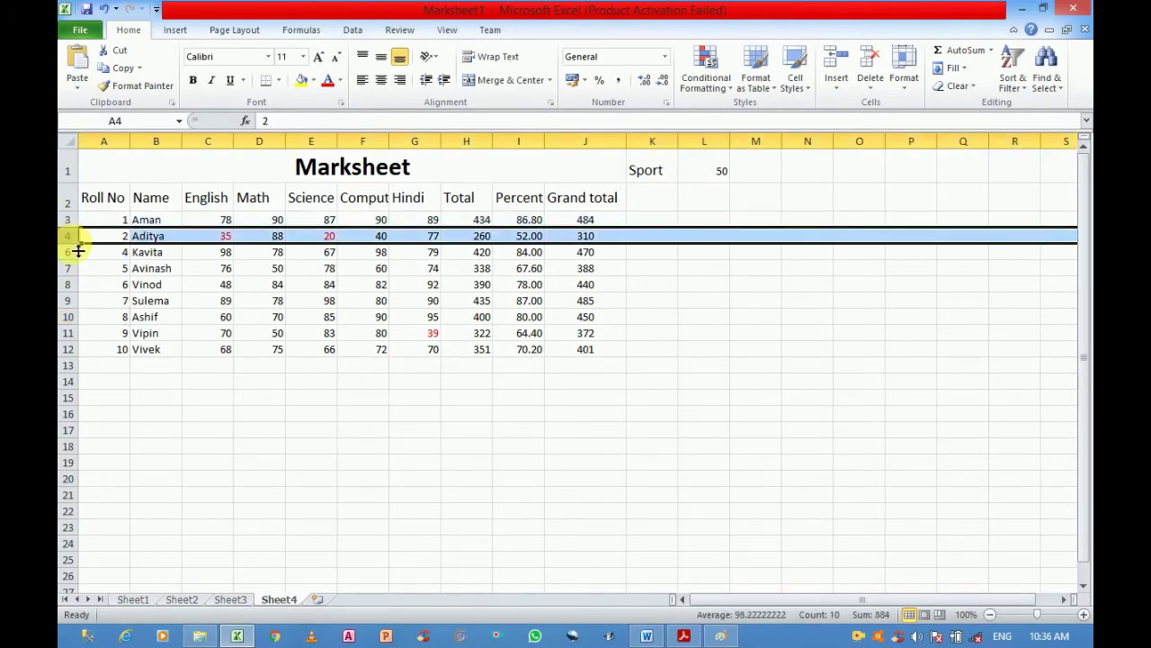
pyautogui.click(79, 297)
pyautogui.keyDown('shift'); pyautogui.click(72, 286); pyautogui.keyUp('shift')
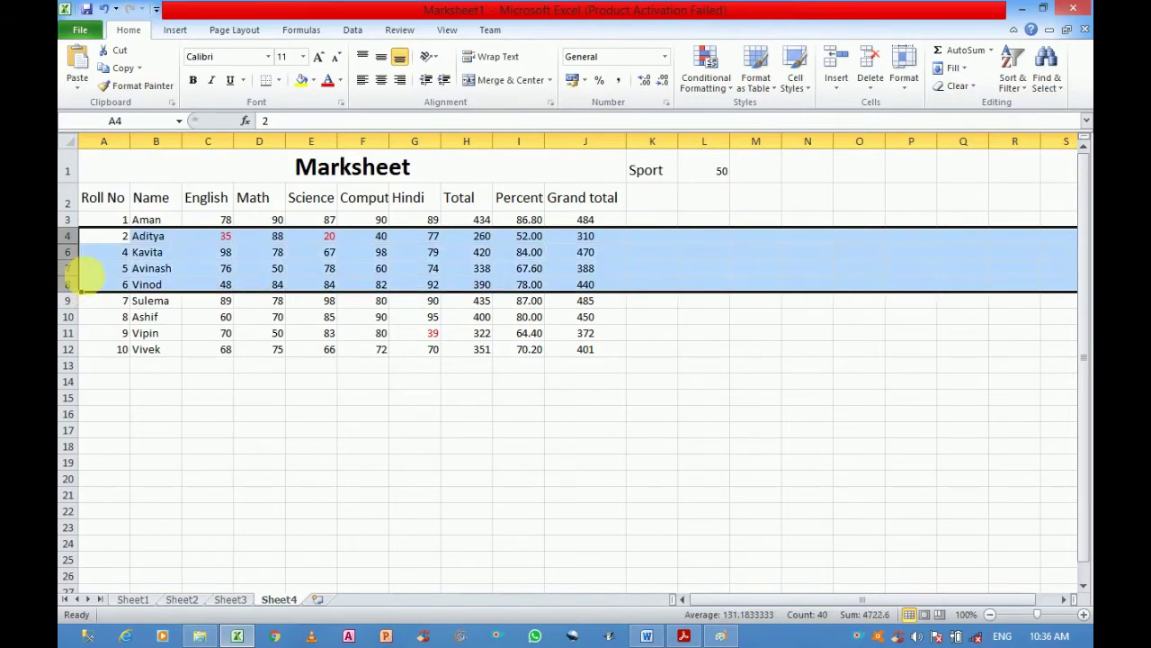
pyautogui.rightClick(118, 269)
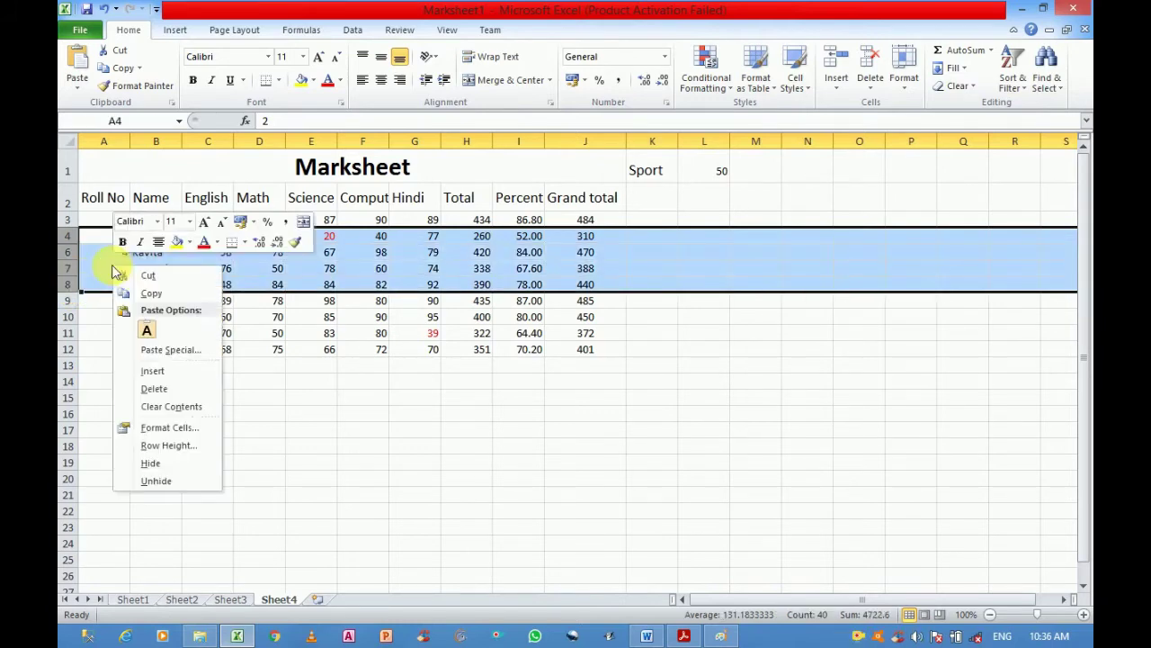
pyautogui.click(162, 482)
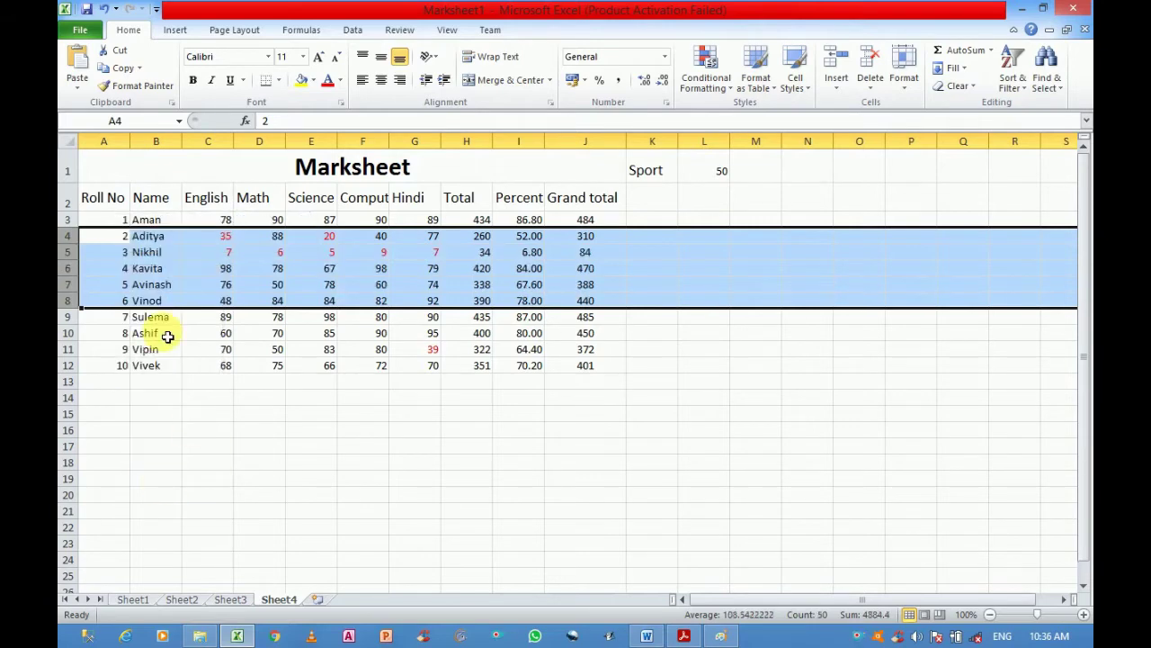
pyautogui.click(140, 258)
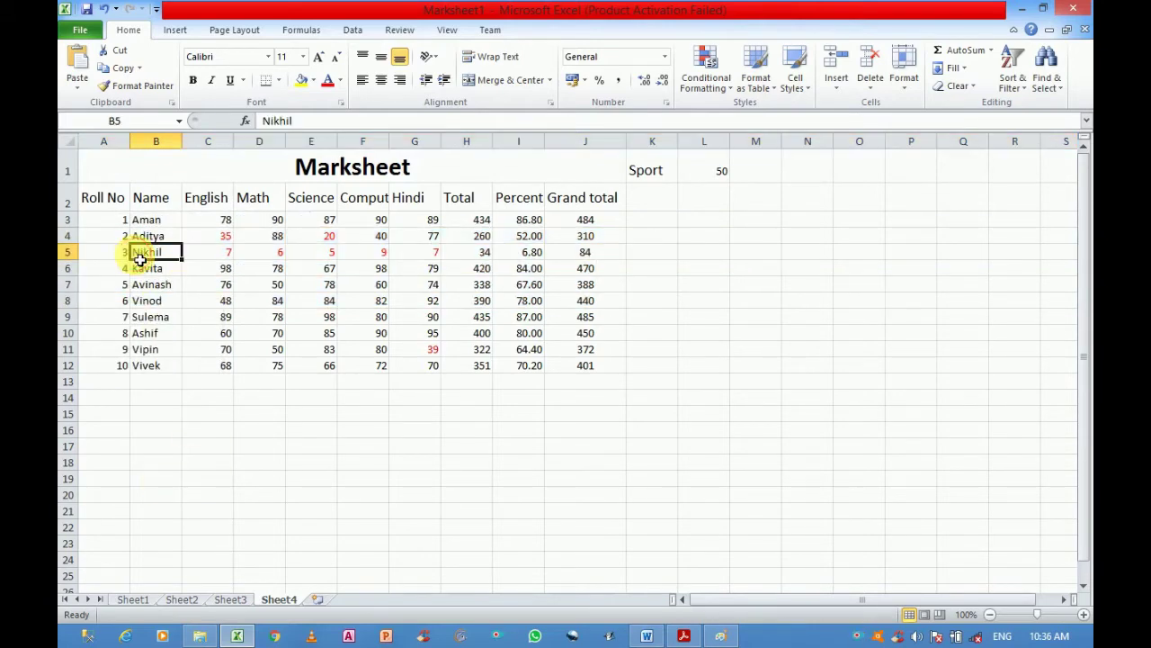
pyautogui.click(103, 251)
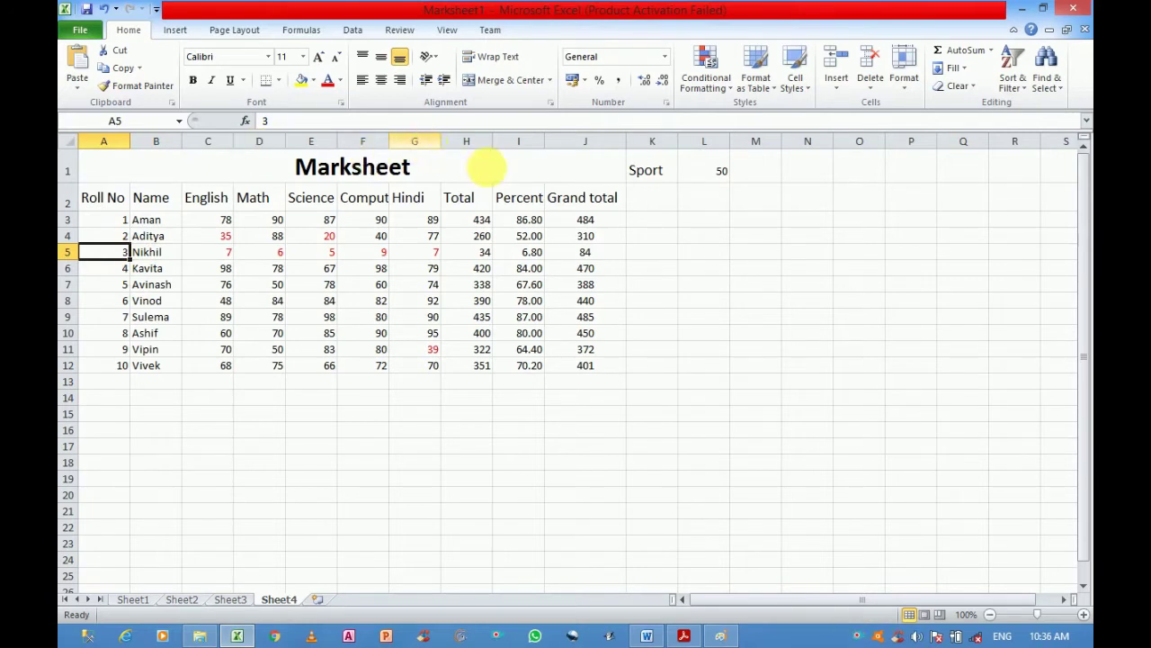
# Step: Hide the Total column, column H, in the marksheet
pyautogui.click(585, 144)
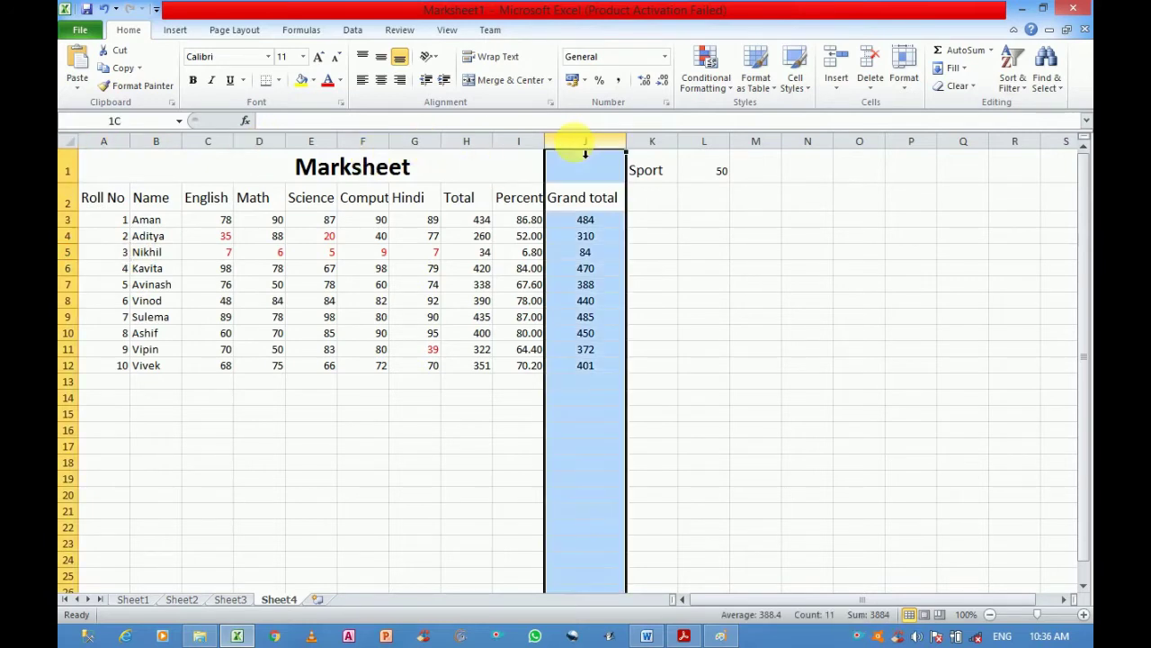
pyautogui.click(481, 158)
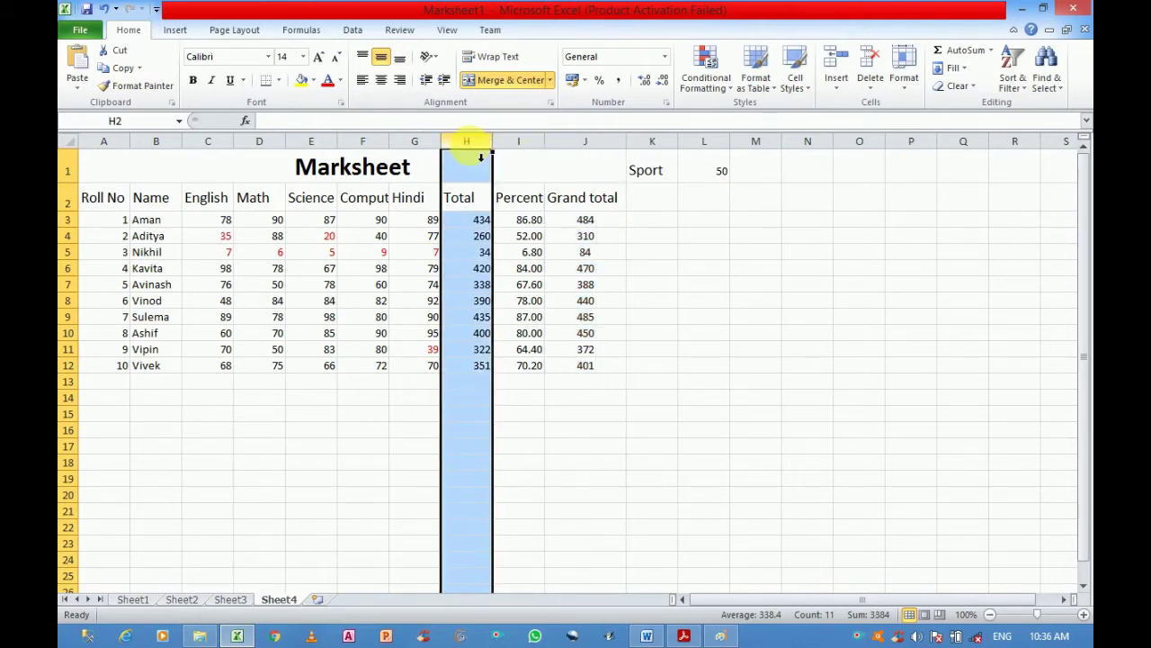
pyautogui.rightClick(467, 170)
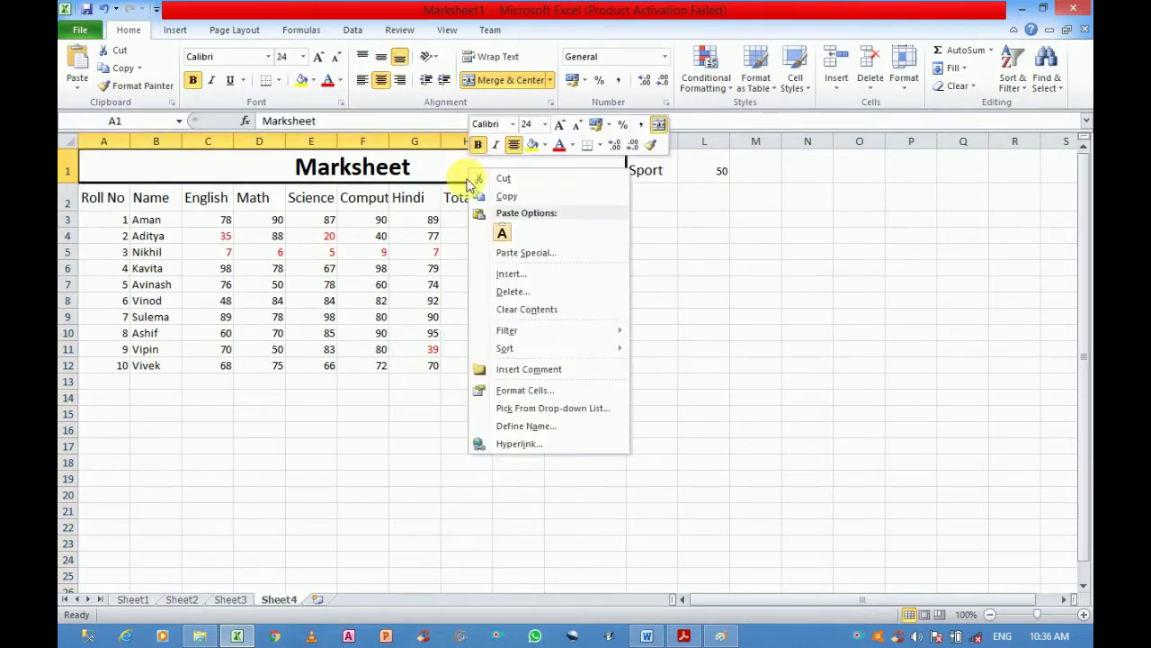
pyautogui.click(468, 151)
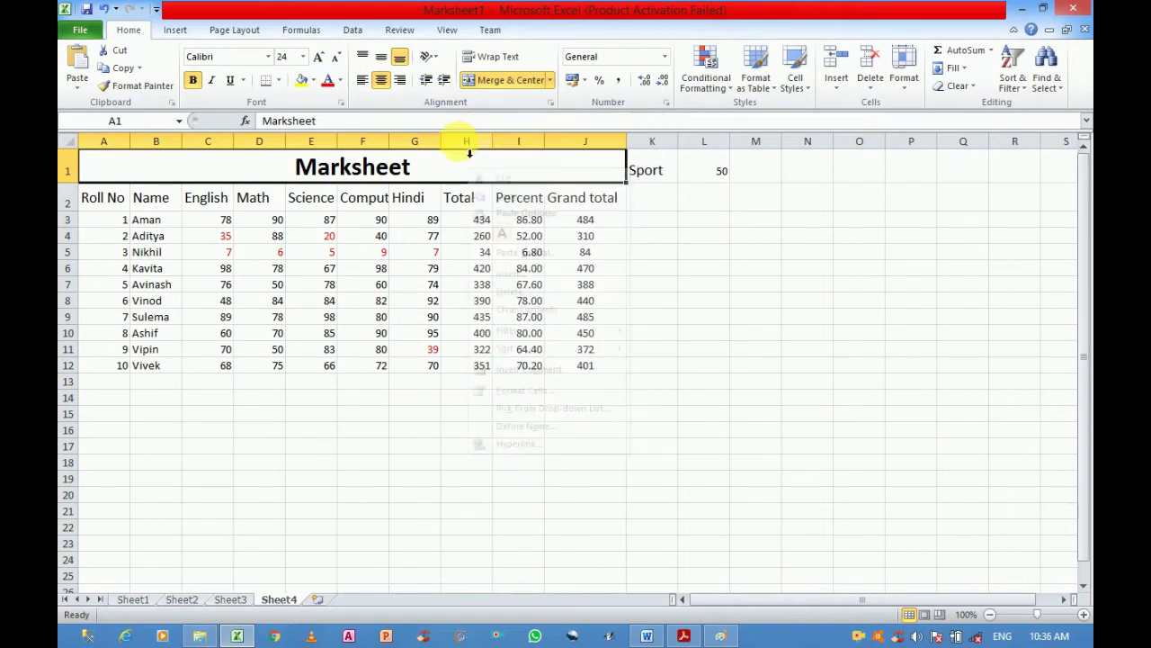
pyautogui.click(469, 151)
pyautogui.rightClick(461, 144)
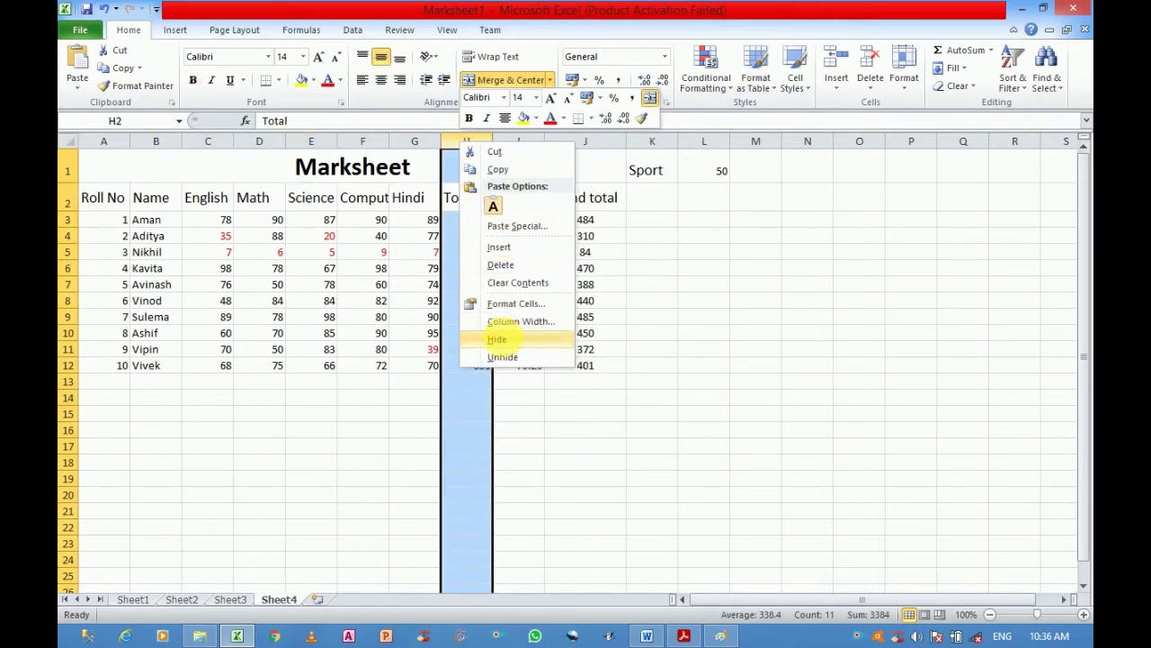
pyautogui.click(498, 339)
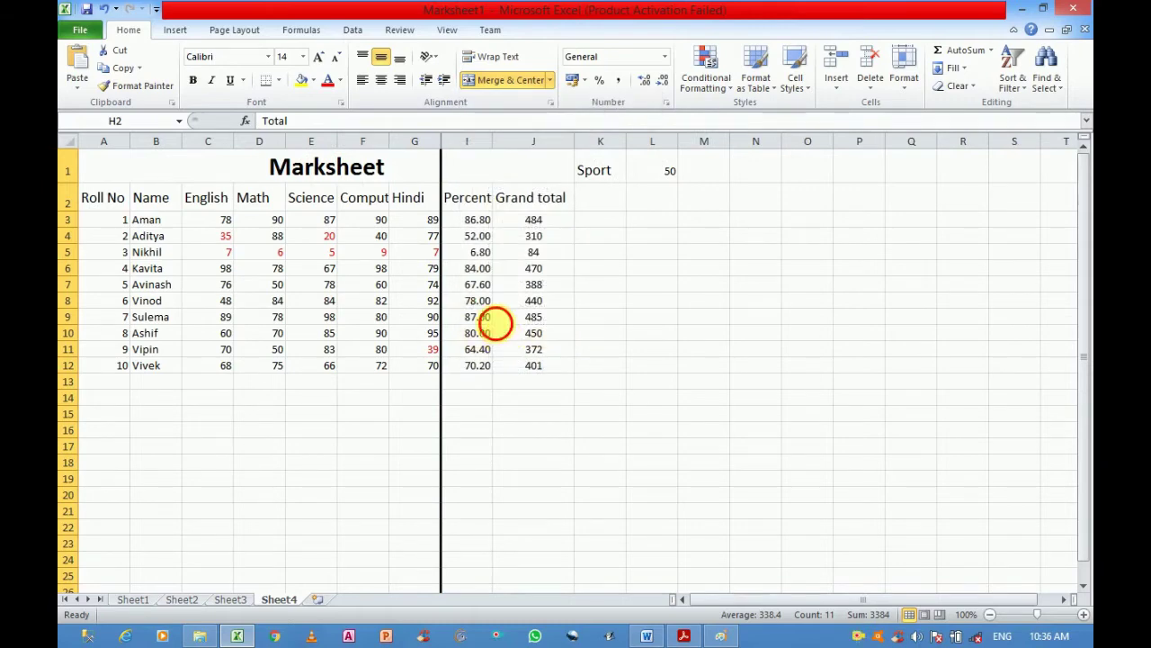
pyautogui.click(500, 321)
# Step: Unhide the Total column by selecting its neighbouring columns G and I together
pyautogui.click(467, 142)
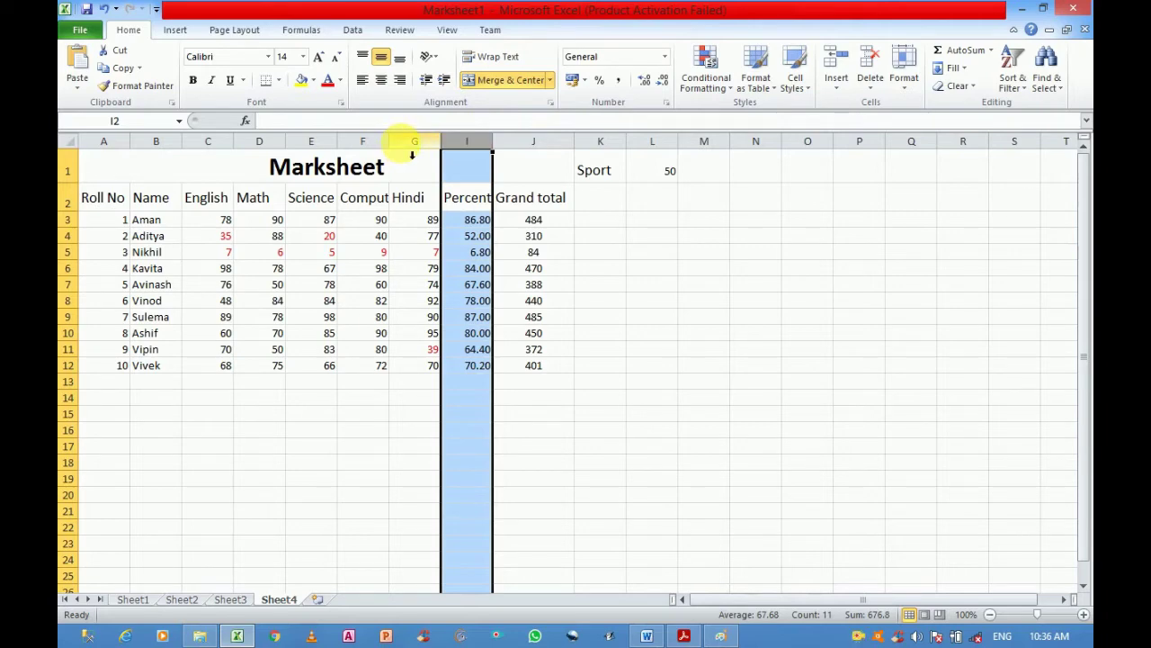
pyautogui.keyDown('shift'); pyautogui.click(410, 144); pyautogui.keyUp('shift')
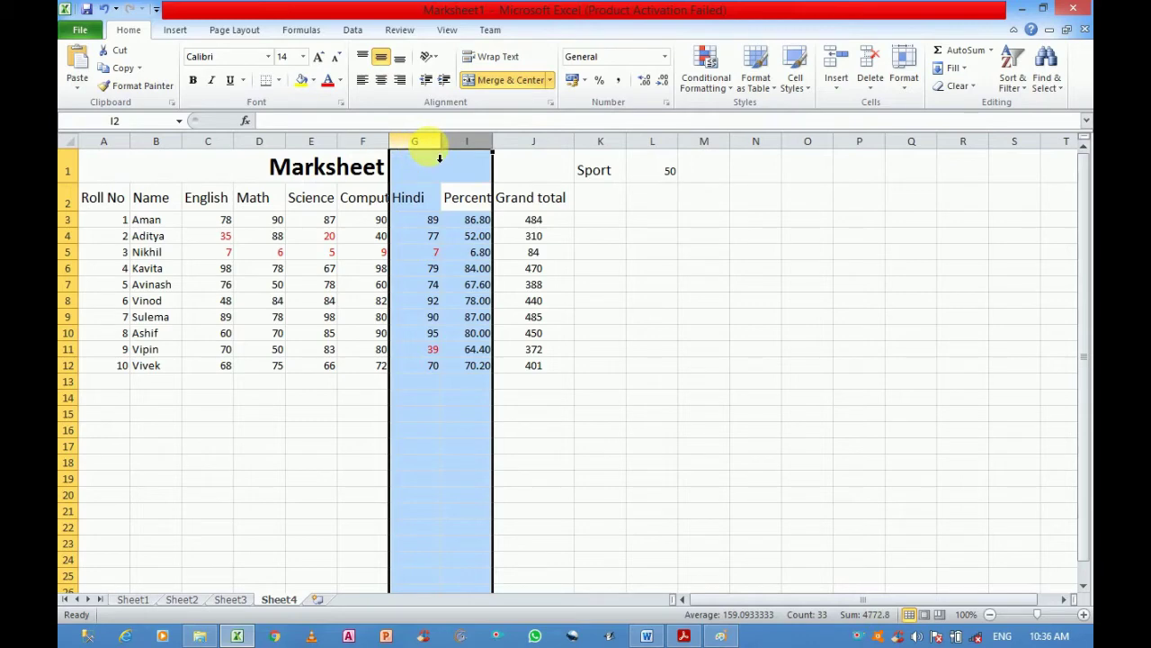
pyautogui.rightClick(432, 151)
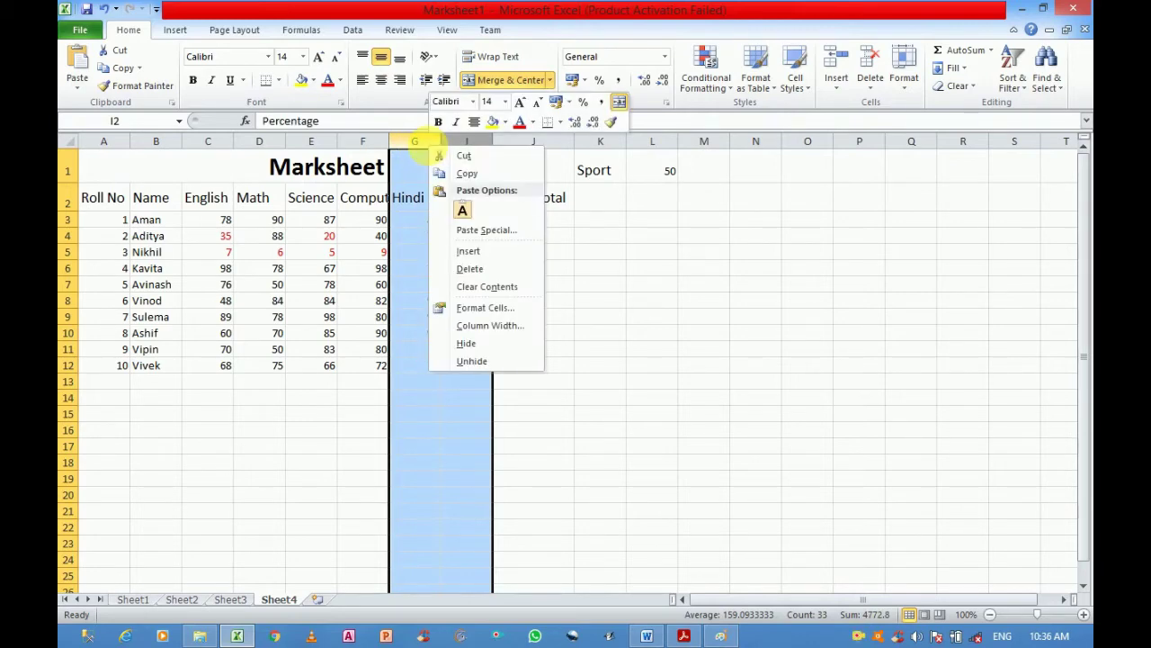
pyautogui.click(482, 363)
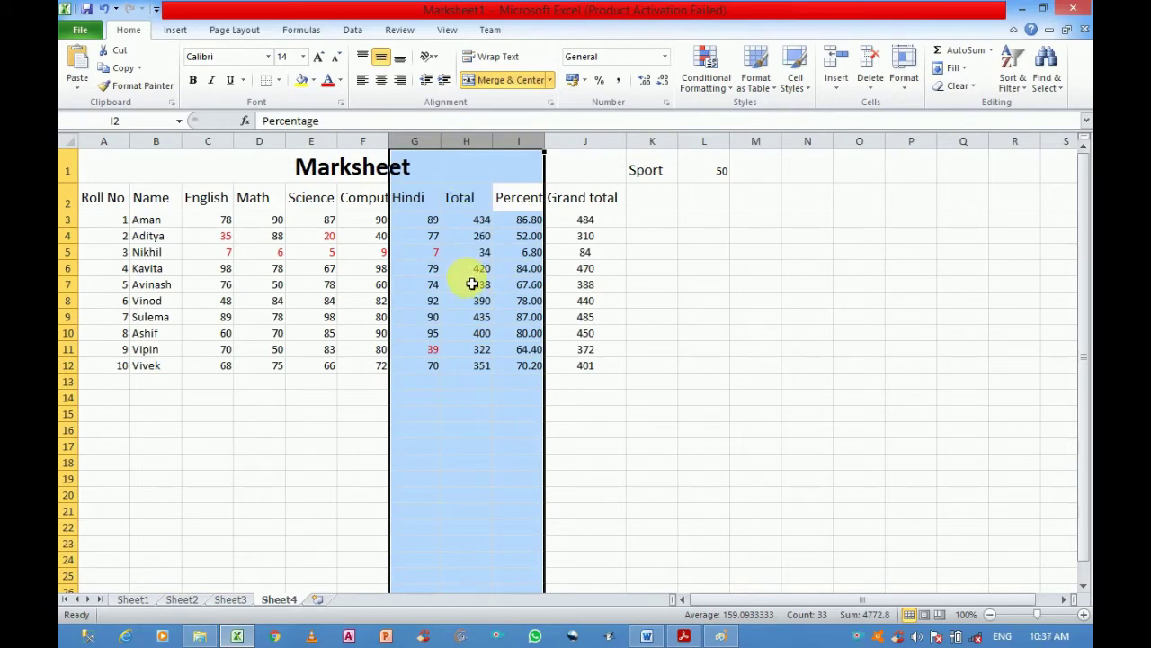
pyautogui.click(349, 421)
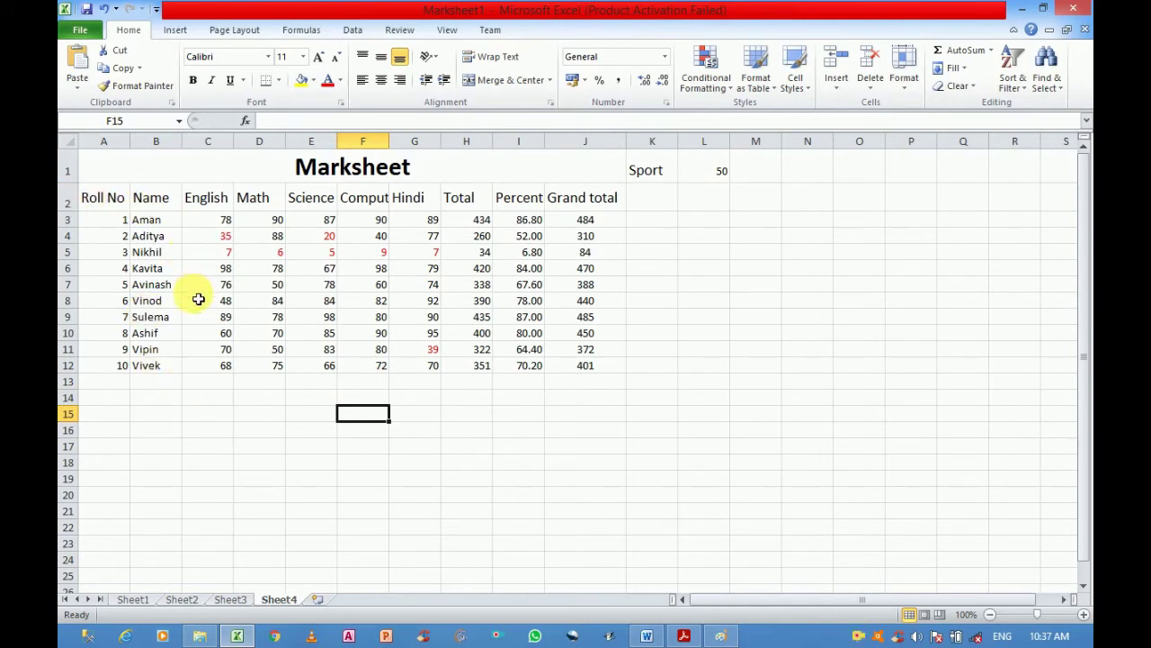
# Step: Examine how the heading rows behave when moving down column B far below the marksheet data and back up
pyautogui.click(155, 362)
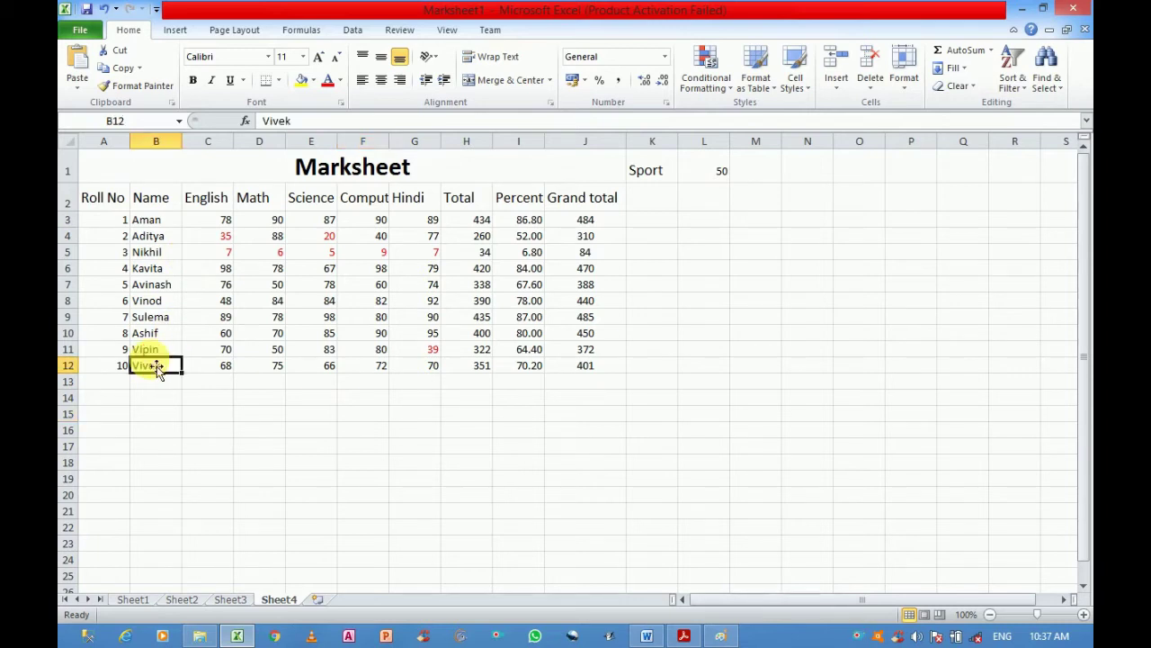
pyautogui.press('Down')
pyautogui.press('Down')
pyautogui.press('Down')
pyautogui.press('Down')
pyautogui.press('Down')
pyautogui.press('Down')
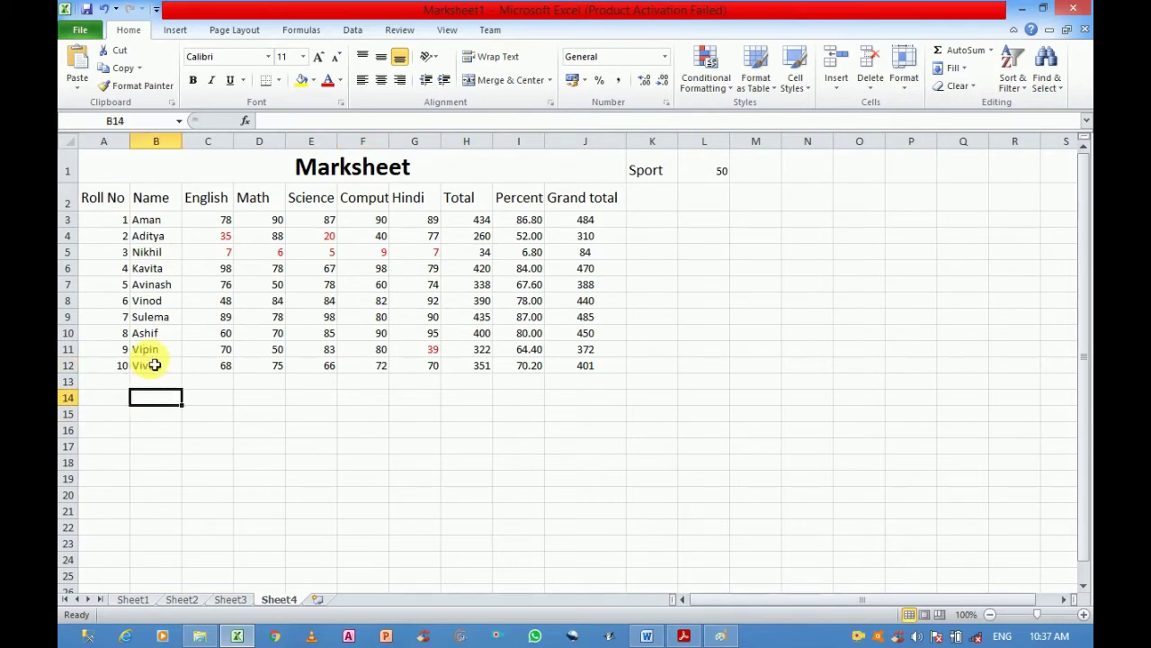
pyautogui.press('Down')
pyautogui.press('Down')
pyautogui.press('Down')
pyautogui.press('Down')
pyautogui.press('Down')
pyautogui.press('Down')
pyautogui.press('Down')
pyautogui.press('Down')
pyautogui.press('Down')
pyautogui.press('Down')
pyautogui.press('Down')
pyautogui.press('Down')
pyautogui.press('Down')
pyautogui.press('Down')
pyautogui.press('Down')
pyautogui.press('Down')
pyautogui.press('Down')
pyautogui.press('Down')
pyautogui.press('Down')
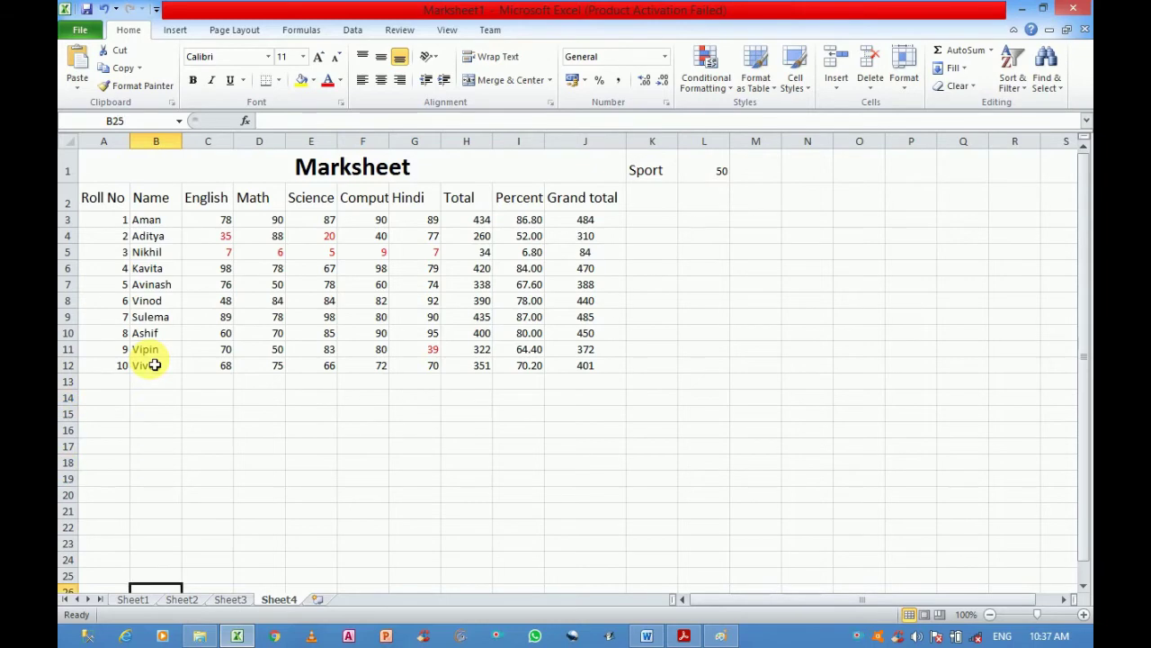
pyautogui.press('Down')
pyautogui.press('Down')
pyautogui.press('Down')
pyautogui.press('Down')
pyautogui.press('Down')
pyautogui.press('Down')
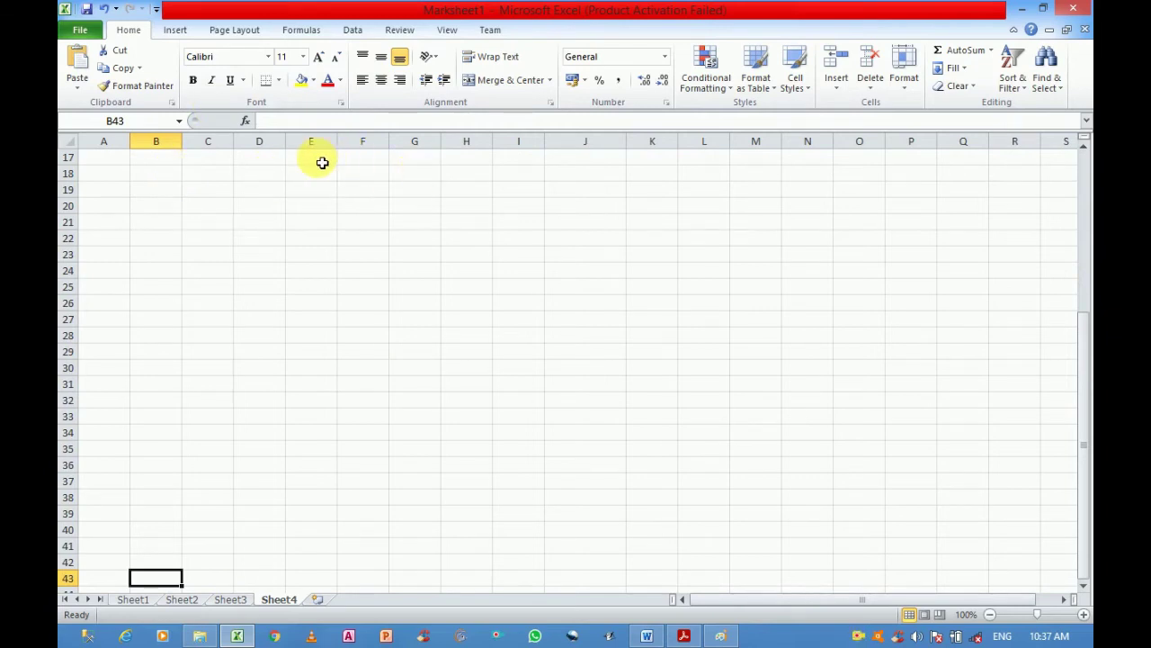
pyautogui.press('Up')
pyautogui.press('Up')
pyautogui.press('Up')
pyautogui.press('Up')
pyautogui.press('Up')
pyautogui.press('Up')
pyautogui.press('Up')
pyautogui.press('Up')
pyautogui.press('Up')
pyautogui.press('Up')
pyautogui.press('Up')
pyautogui.press('Up')
pyautogui.press('Up')
pyautogui.press('Up')
pyautogui.press('Up')
pyautogui.press('Up')
pyautogui.press('Up')
pyautogui.press('Up')
pyautogui.press('Up')
pyautogui.press('Up')
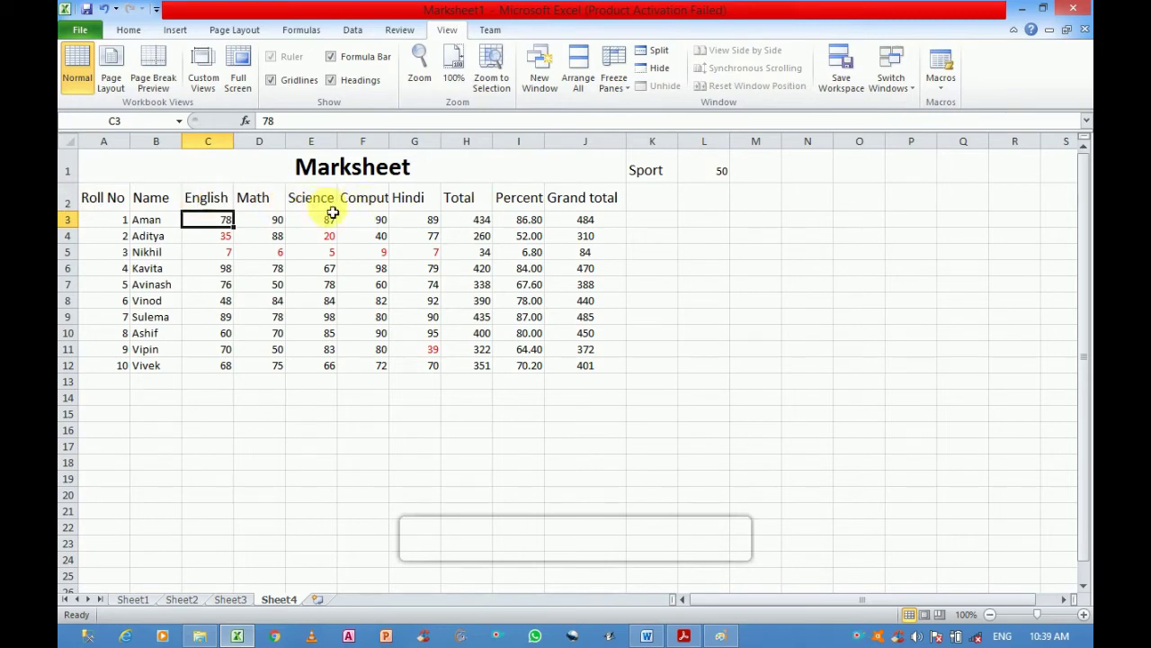
# Step: Freeze panes at cell C3 to lock the title and heading rows 1–2 and the Roll No and Name columns
pyautogui.click(77, 197)
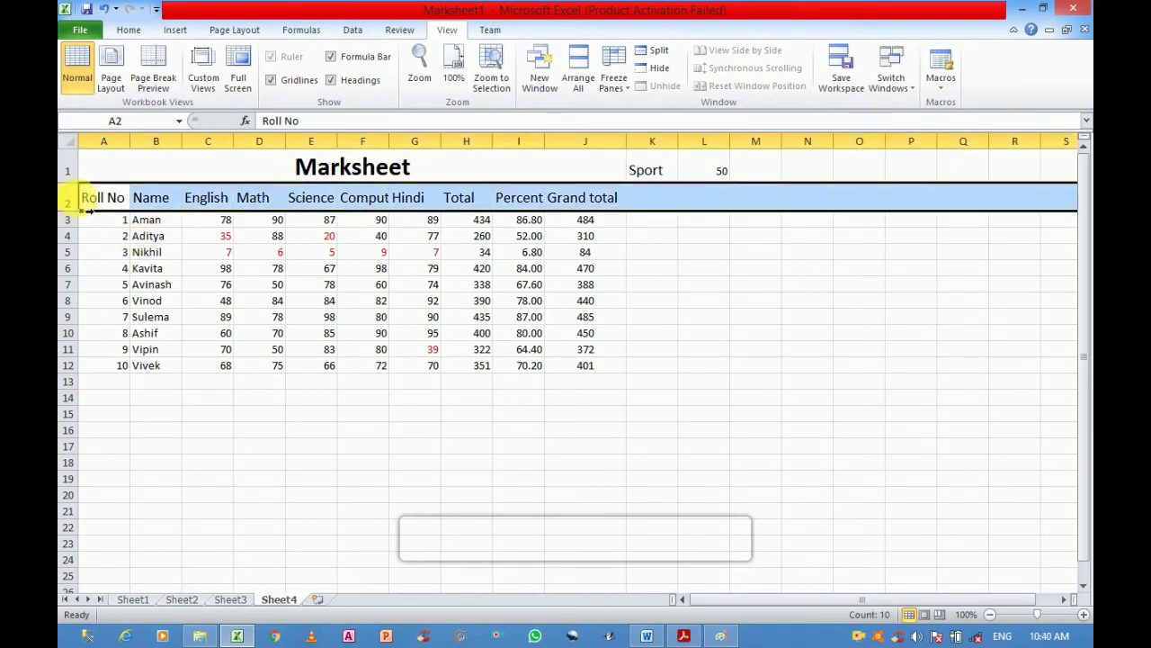
pyautogui.click(156, 142)
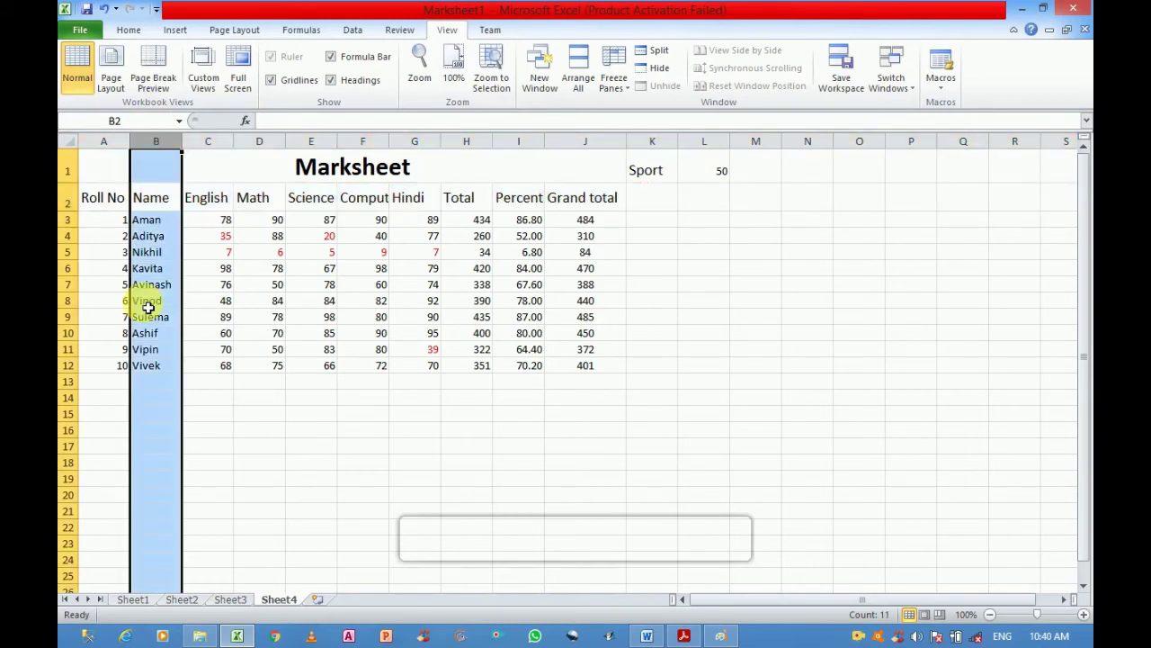
pyautogui.click(209, 227)
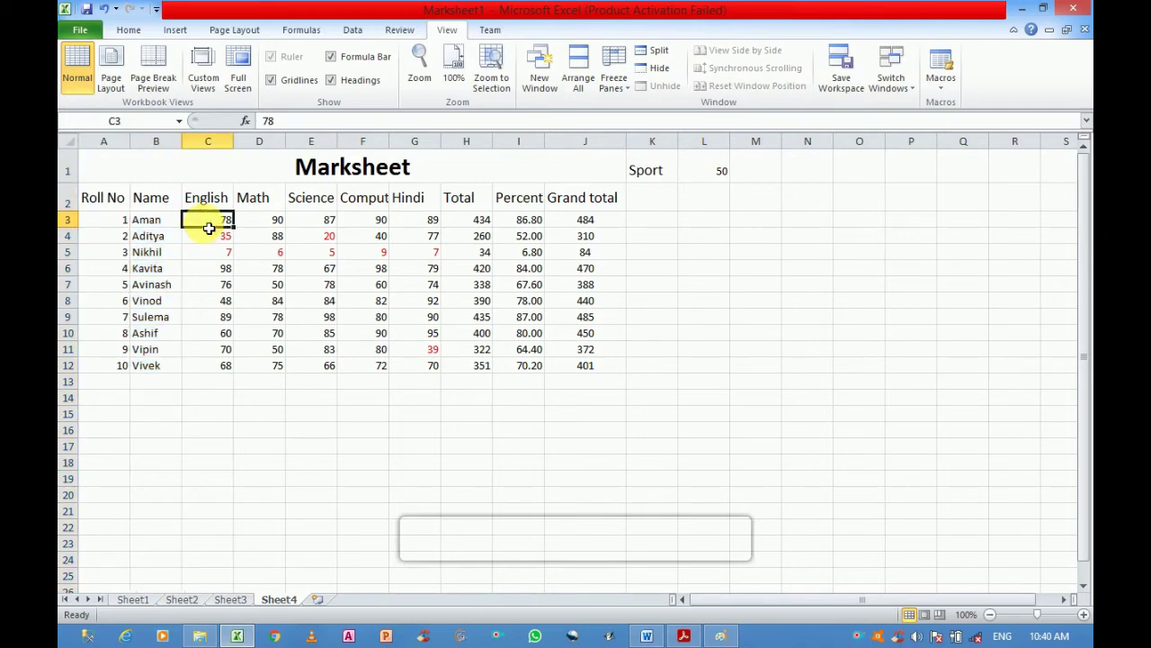
pyautogui.click(616, 87)
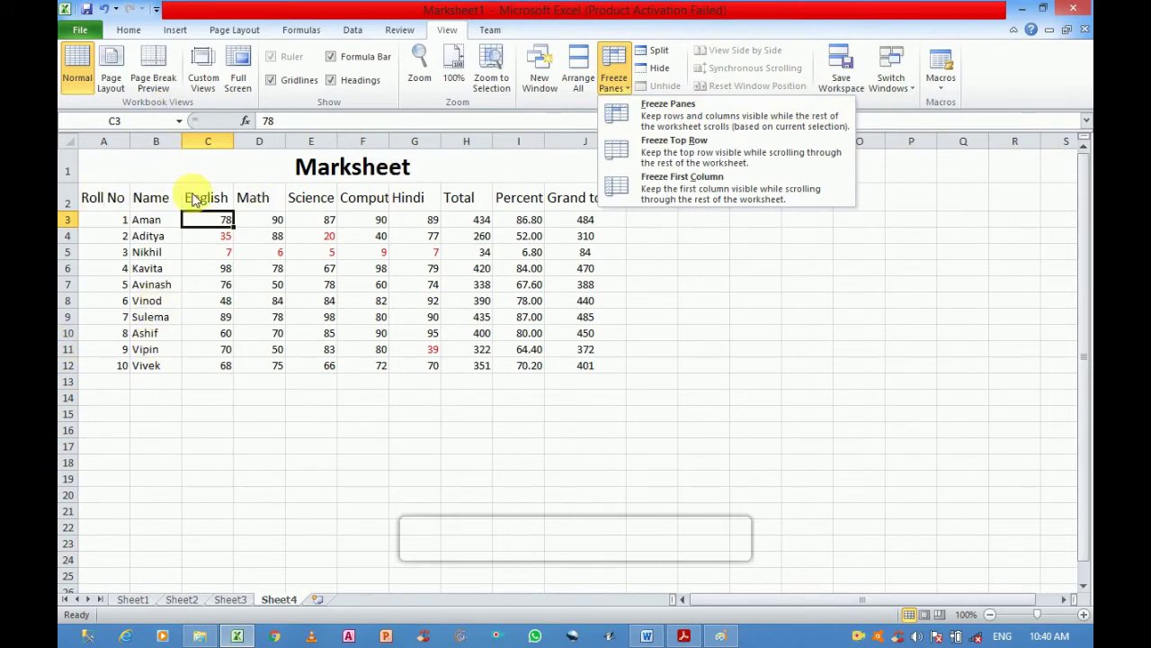
pyautogui.click(672, 117)
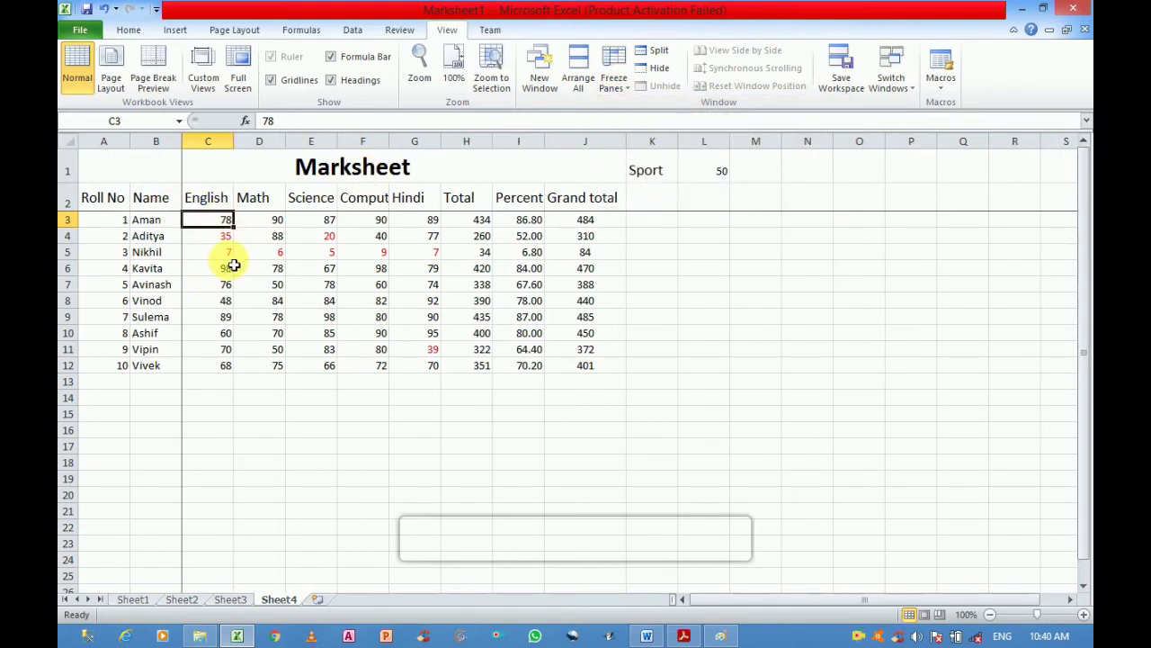
# Step: Check the frozen title and heading rows by moving down column D far below the marksheet data
pyautogui.press('Right')
pyautogui.press('Down')
pyautogui.press('Down')
pyautogui.press('Down')
pyautogui.press('Down')
pyautogui.press('Down')
pyautogui.press('Down')
pyautogui.press('Down')
pyautogui.press('Down')
pyautogui.press('Down')
pyautogui.press('Down')
pyautogui.press('Down')
pyautogui.press('Down')
pyautogui.press('Down')
pyautogui.press('Down')
pyautogui.press('Down')
pyautogui.press('Down')
pyautogui.press('Down')
pyautogui.press('Down')
pyautogui.press('Down')
pyautogui.press('Down')
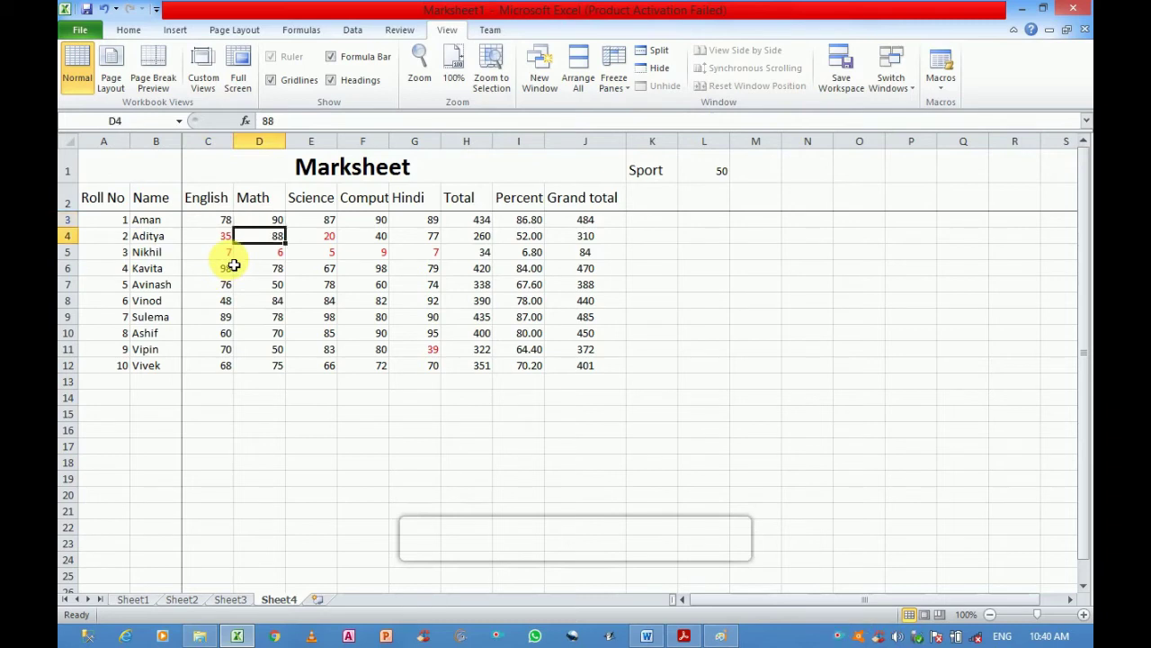
pyautogui.press('Down')
pyautogui.press('Down')
pyautogui.press('Down')
pyautogui.press('Down')
pyautogui.press('Down')
pyautogui.press('Down')
pyautogui.press('Down')
pyautogui.press('Down')
pyautogui.press('Down')
pyautogui.press('Down')
pyautogui.press('Down')
pyautogui.press('Down')
pyautogui.press('Down')
pyautogui.press('Down')
pyautogui.press('Down')
pyautogui.press('Down')
pyautogui.press('Down')
pyautogui.press('Down')
pyautogui.press('Down')
pyautogui.press('Down')
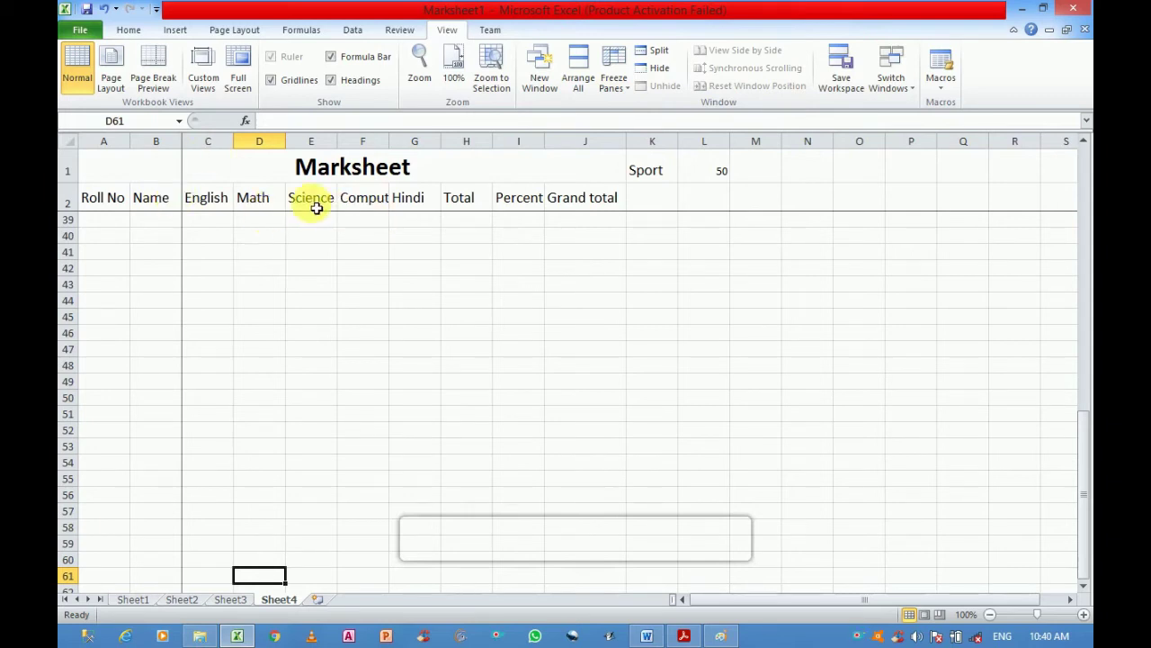
pyautogui.press('Down')
pyautogui.press('Down')
pyautogui.press('Down')
pyautogui.press('Down')
pyautogui.press('Down')
pyautogui.press('Down')
pyautogui.press('Down')
pyautogui.press('Down')
pyautogui.press('Down')
pyautogui.press('Down')
pyautogui.press('Down')
pyautogui.press('Down')
pyautogui.press('Down')
pyautogui.press('Down')
pyautogui.press('Down')
pyautogui.press('Down')
pyautogui.press('Down')
pyautogui.press('Down')
pyautogui.press('Down')
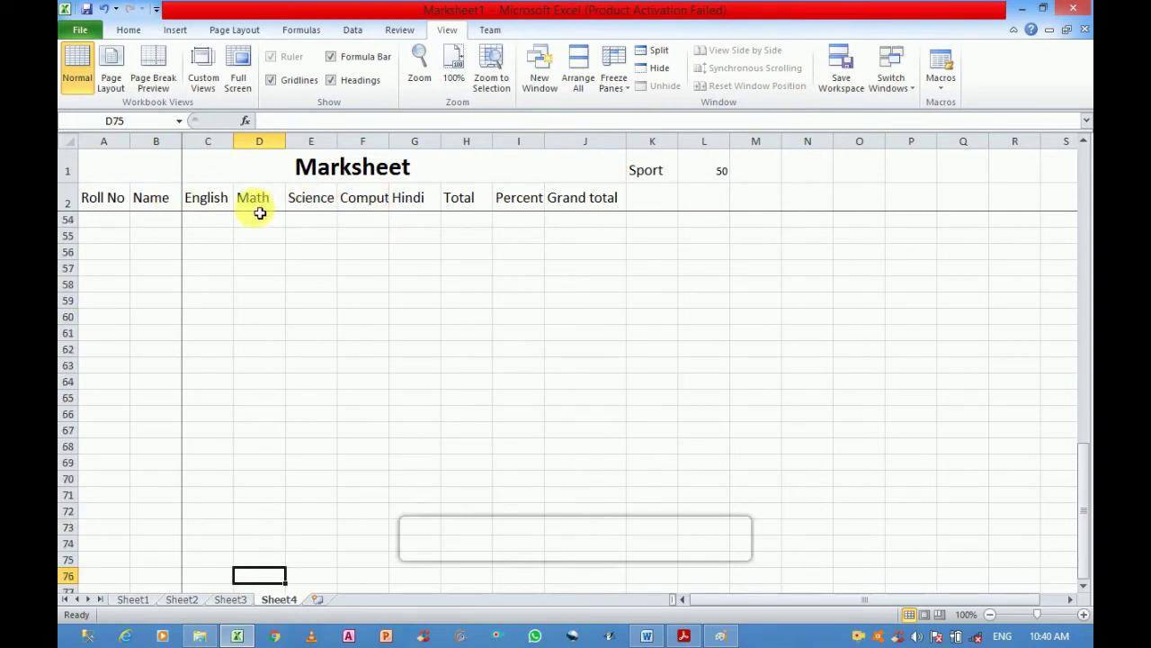
# Step: Check the frozen title and heading rows while moving back up column D to the first Math mark in D3
pyautogui.press('Up')
pyautogui.press('Up')
pyautogui.press('Up')
pyautogui.press('Up')
pyautogui.press('Up')
pyautogui.press('Up')
pyautogui.press('Up')
pyautogui.press('Up')
pyautogui.press('Up')
pyautogui.press('Up')
pyautogui.press('Up')
pyautogui.press('Up')
pyautogui.press('Up')
pyautogui.press('Up')
pyautogui.press('Up')
pyautogui.press('Up')
pyautogui.press('Up')
pyautogui.press('Up')
pyautogui.press('Up')
pyautogui.press('Up')
pyautogui.press('Up')
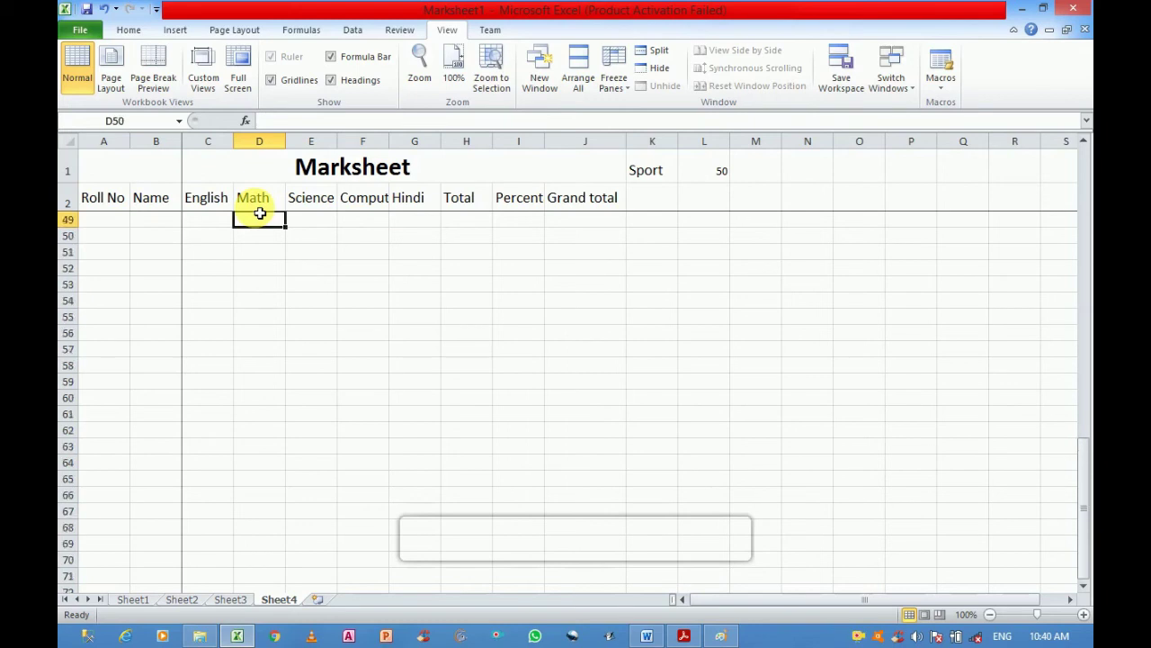
pyautogui.press('Up')
pyautogui.press('Up')
pyautogui.press('Up')
pyautogui.press('Up')
pyautogui.press('Up')
pyautogui.press('Up')
pyautogui.press('Up')
pyautogui.press('Up')
pyautogui.press('Up')
pyautogui.press('Up')
pyautogui.press('Up')
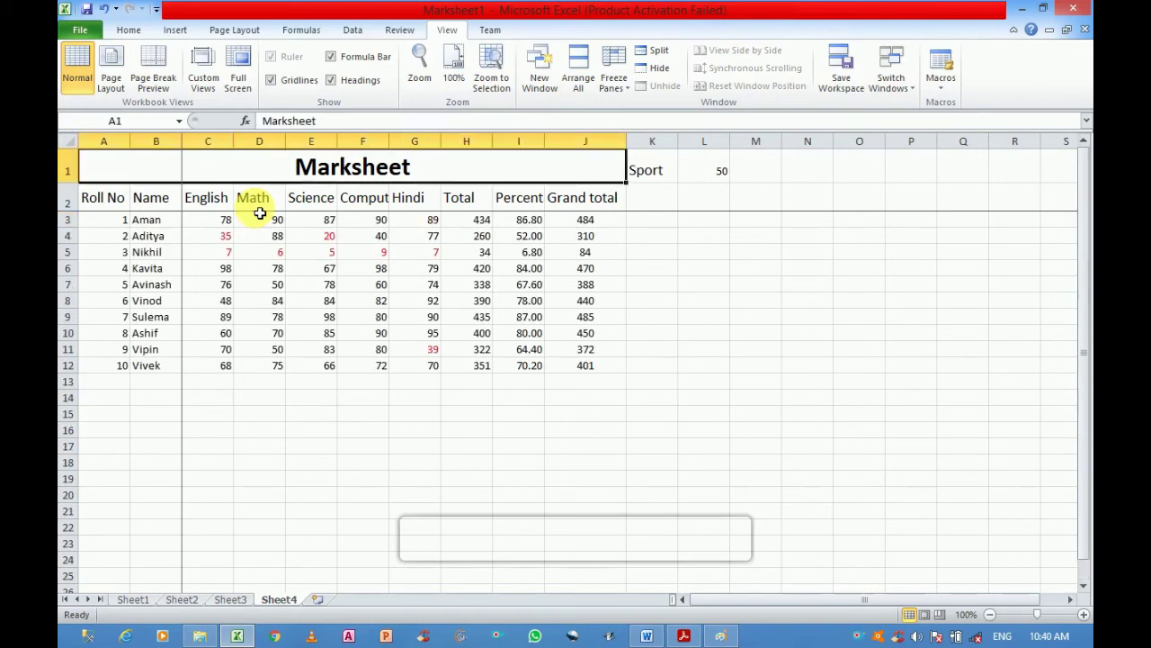
pyautogui.click(274, 219)
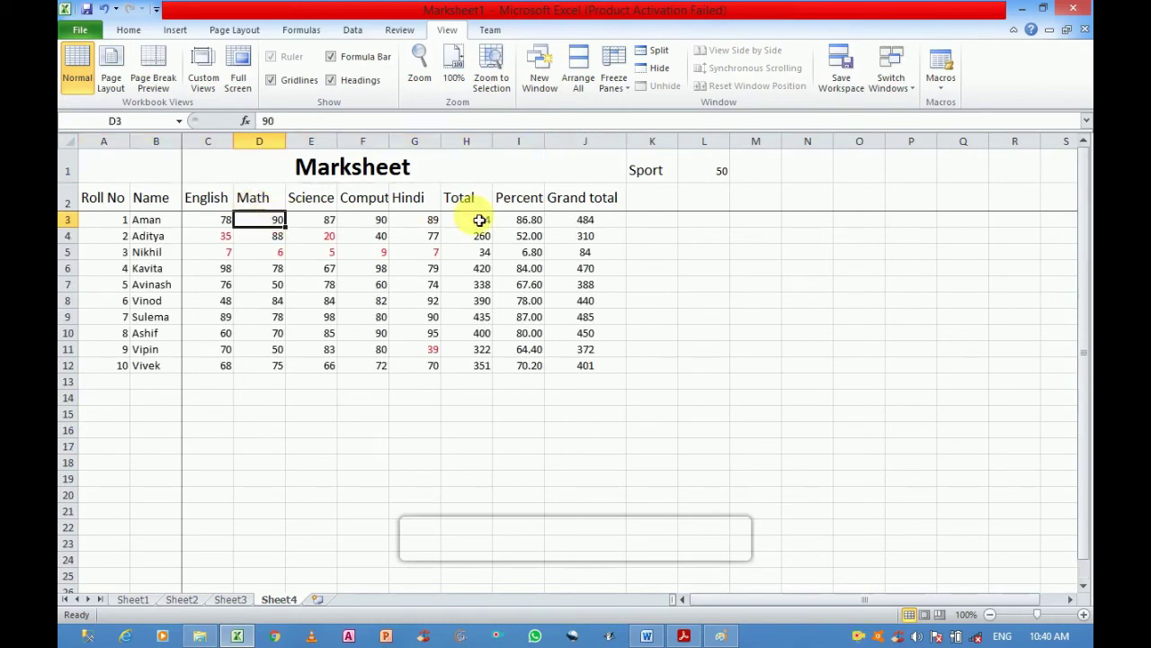
# Step: Check the frozen Roll No and Name columns by moving along row 5 from J5 to column BB
pyautogui.click(561, 252)
pyautogui.press('Right')
pyautogui.press('Right')
pyautogui.press('Right')
pyautogui.press('Right')
pyautogui.press('Right')
pyautogui.press('Right')
pyautogui.press('Right')
pyautogui.press('Right')
pyautogui.press('Right')
pyautogui.press('Right')
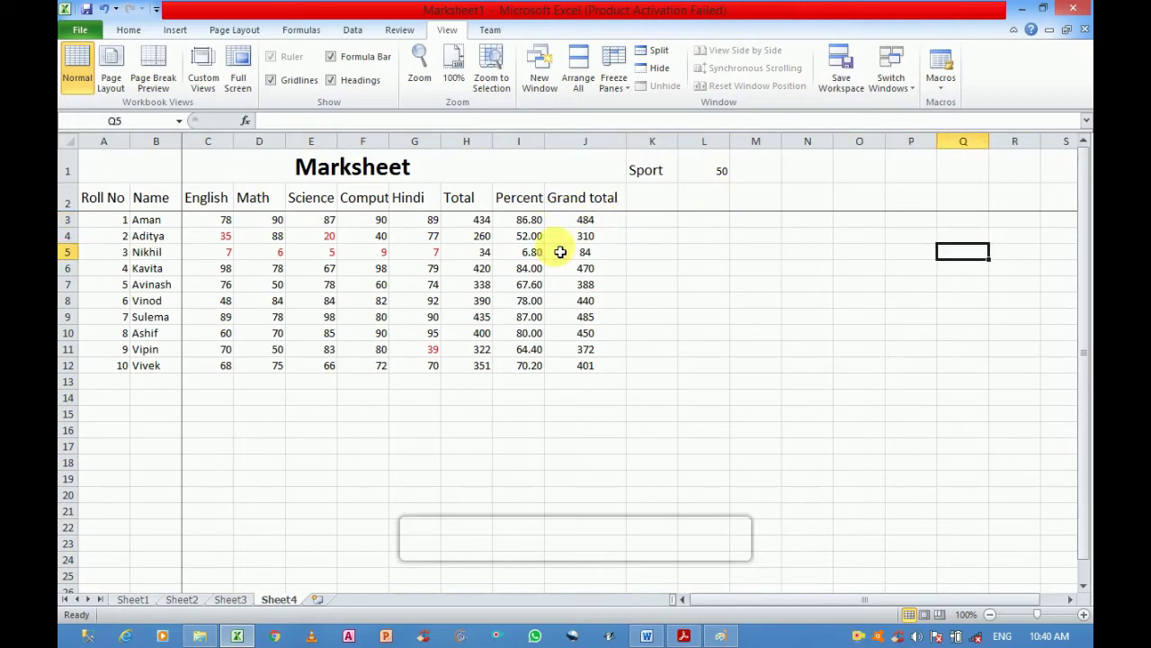
pyautogui.press('Right')
pyautogui.press('Right')
pyautogui.press('Right')
pyautogui.press('Right')
pyautogui.press('Right')
pyautogui.press('Right')
pyautogui.press('Right')
pyautogui.press('Right')
pyautogui.press('Right')
pyautogui.press('Right')
pyautogui.press('Right')
pyautogui.press('Right')
pyautogui.press('Right')
pyautogui.press('Right')
pyautogui.press('Right')
pyautogui.press('Right')
pyautogui.press('Right')
pyautogui.press('Right')
pyautogui.press('Right')
pyautogui.press('Right')
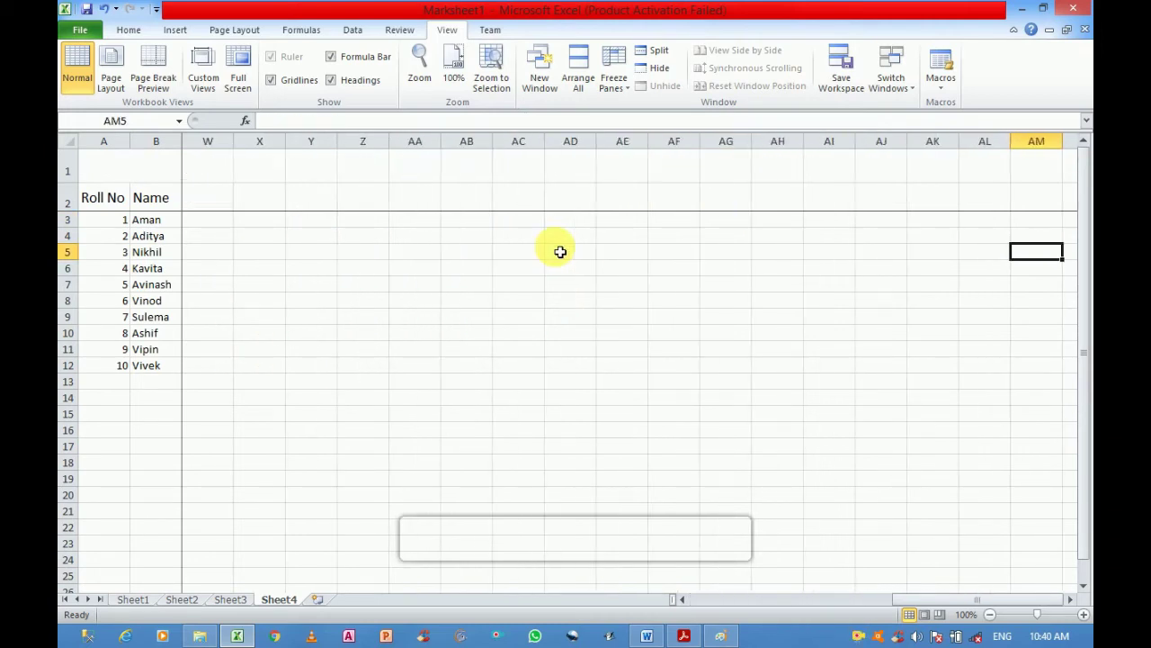
pyautogui.press('Right')
pyautogui.press('Right')
pyautogui.press('Right')
pyautogui.press('Right')
pyautogui.press('Right')
pyautogui.press('Right')
pyautogui.press('Right')
pyautogui.press('Right')
pyautogui.press('Right')
pyautogui.press('Right')
pyautogui.press('Right')
pyautogui.press('Right')
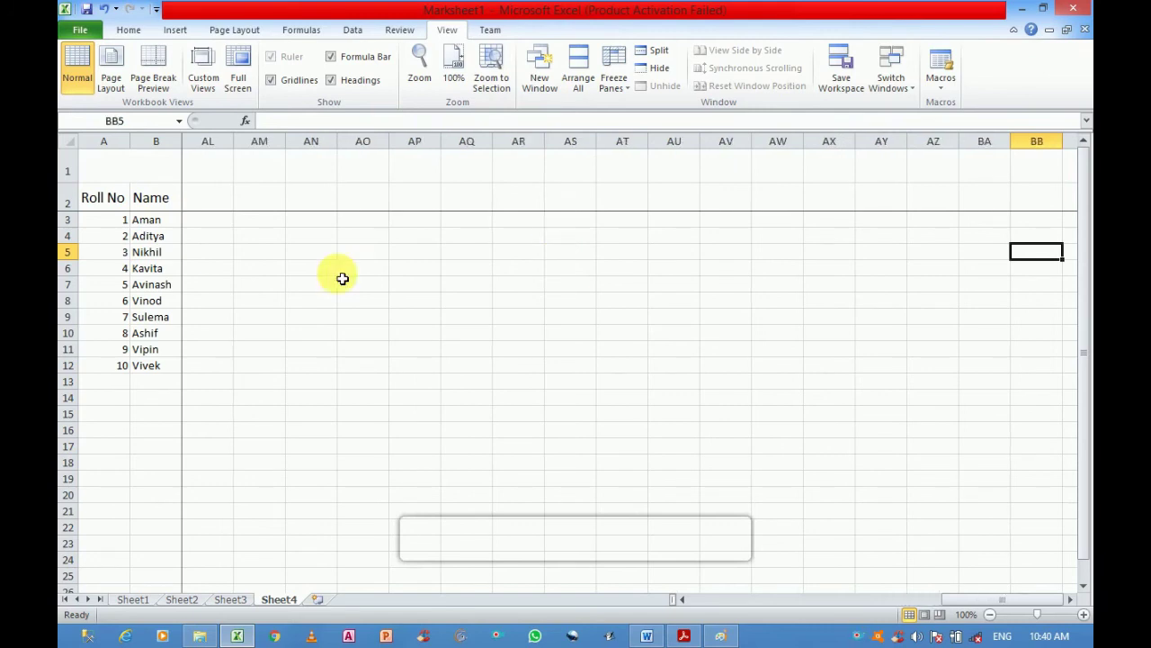
# Step: Examine the frozen Roll No and Name columns while moving back along row 4 from AL4 to A4
pyautogui.click(209, 236)
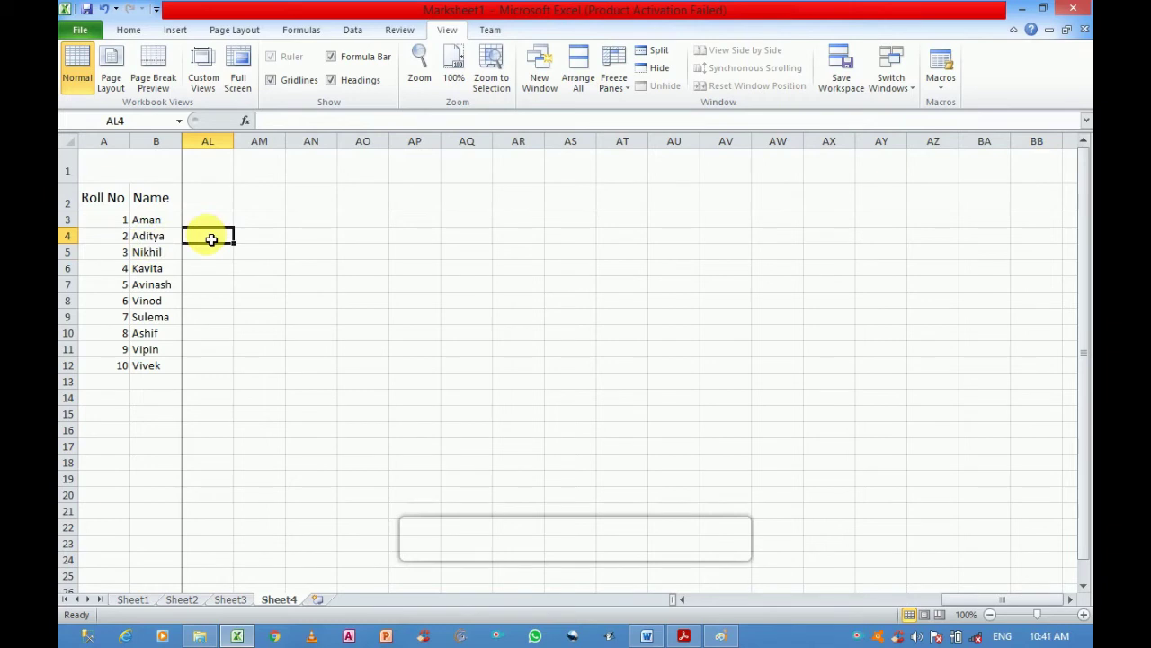
pyautogui.press('Left')
pyautogui.press('Left')
pyautogui.press('Left')
pyautogui.press('Left')
pyautogui.press('Left')
pyautogui.press('Left')
pyautogui.press('Left')
pyautogui.press('Left')
pyautogui.press('Left')
pyautogui.press('Left')
pyautogui.press('Left')
pyautogui.press('Left')
pyautogui.press('Left')
pyautogui.press('Left')
pyautogui.press('Left')
pyautogui.press('Left')
pyautogui.press('Left')
pyautogui.press('Left')
pyautogui.press('Left')
pyautogui.press('Left')
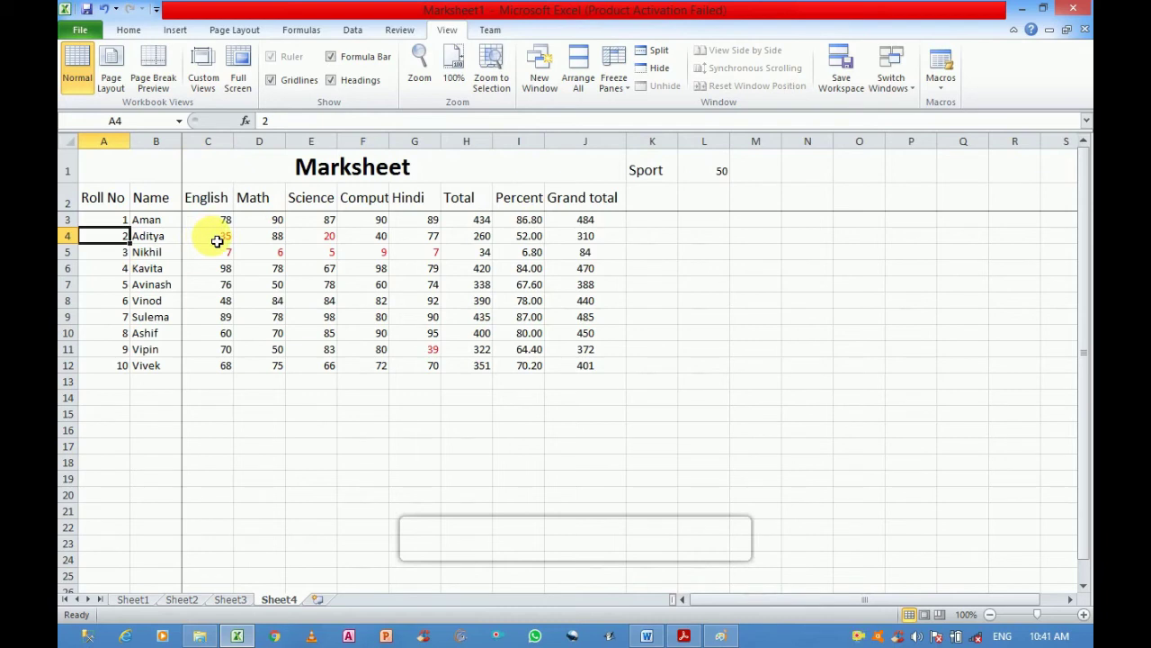
# Step: Freeze only the first column, and replace that freeze with one on only the top row
pyautogui.click(620, 88)
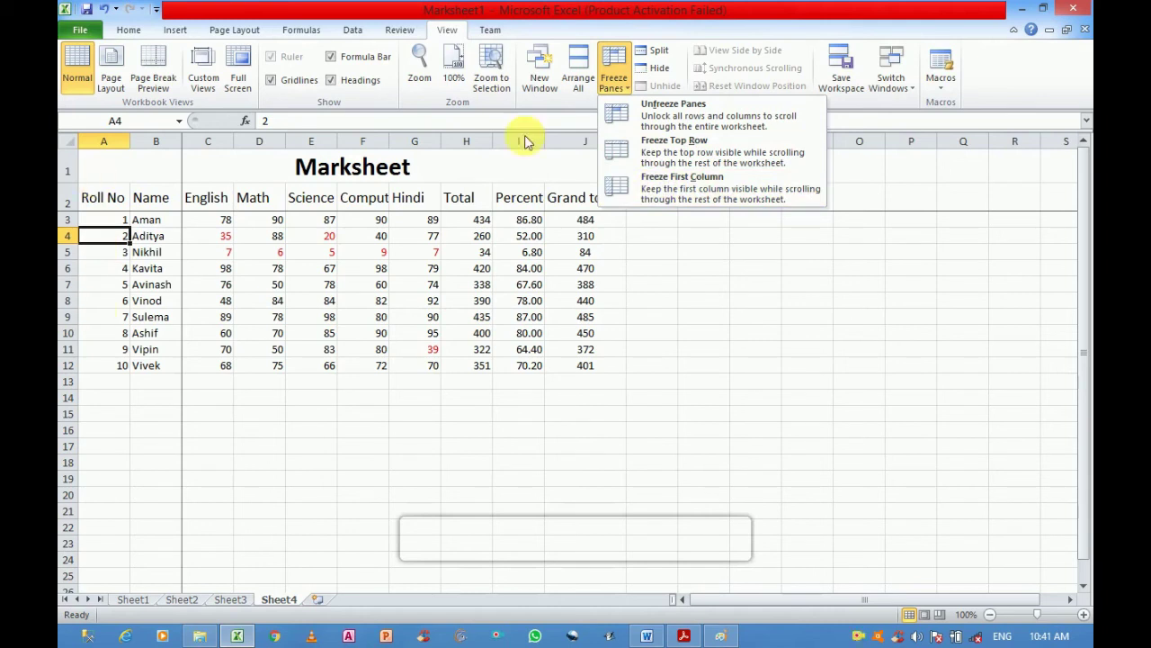
pyautogui.click(665, 182)
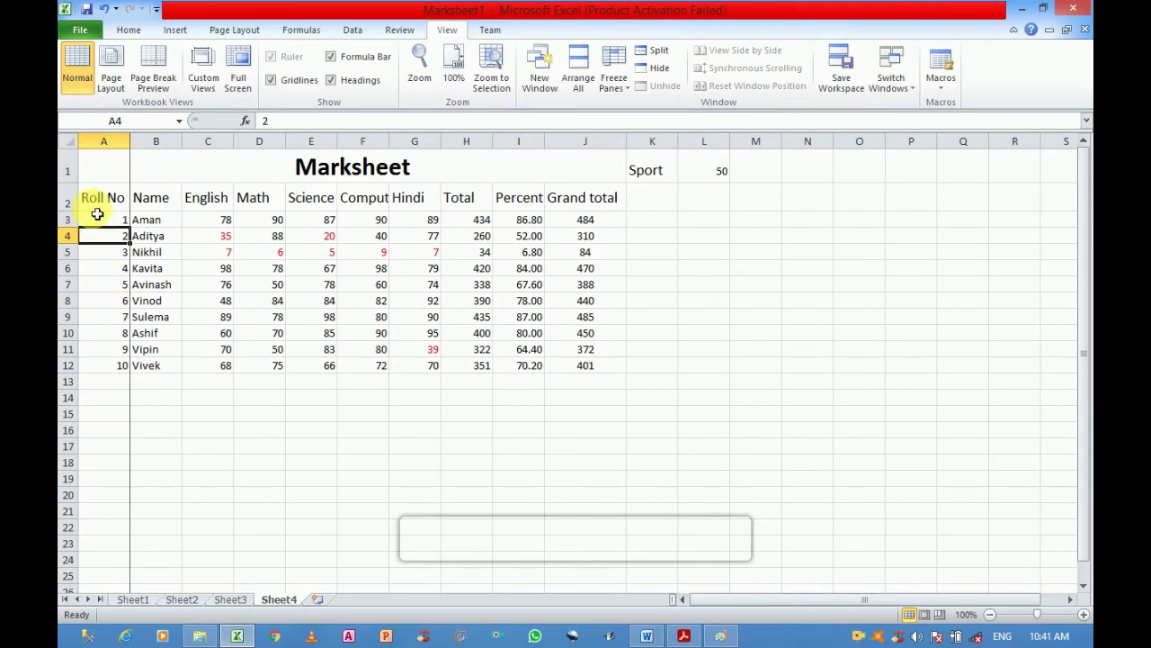
pyautogui.click(614, 70)
pyautogui.click(661, 158)
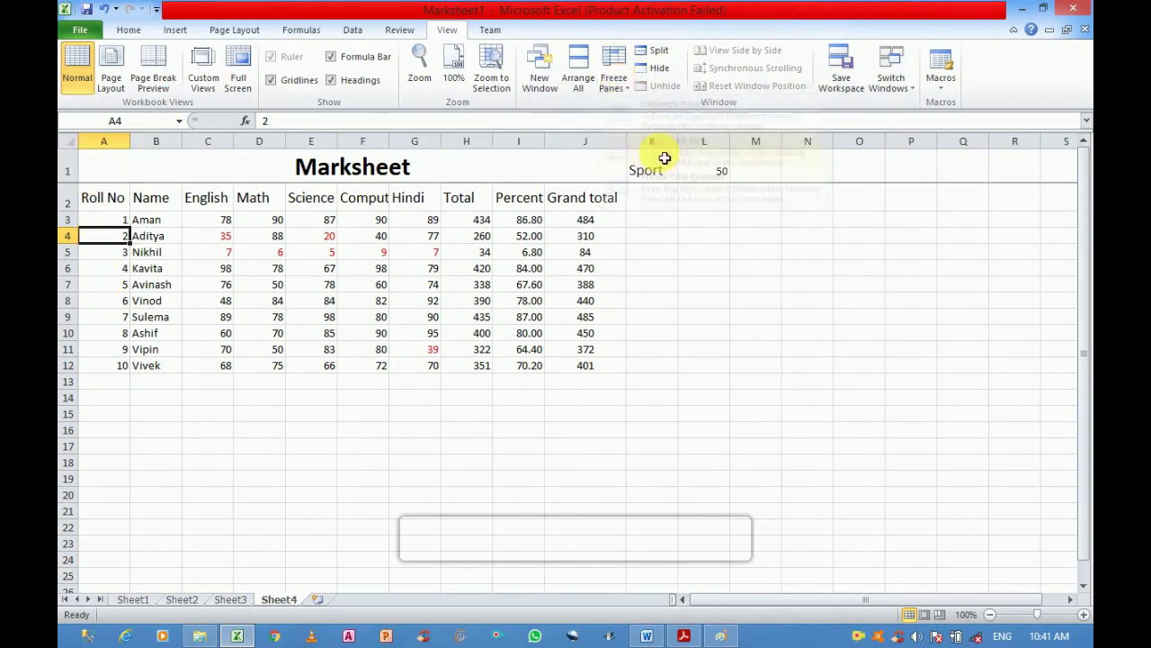